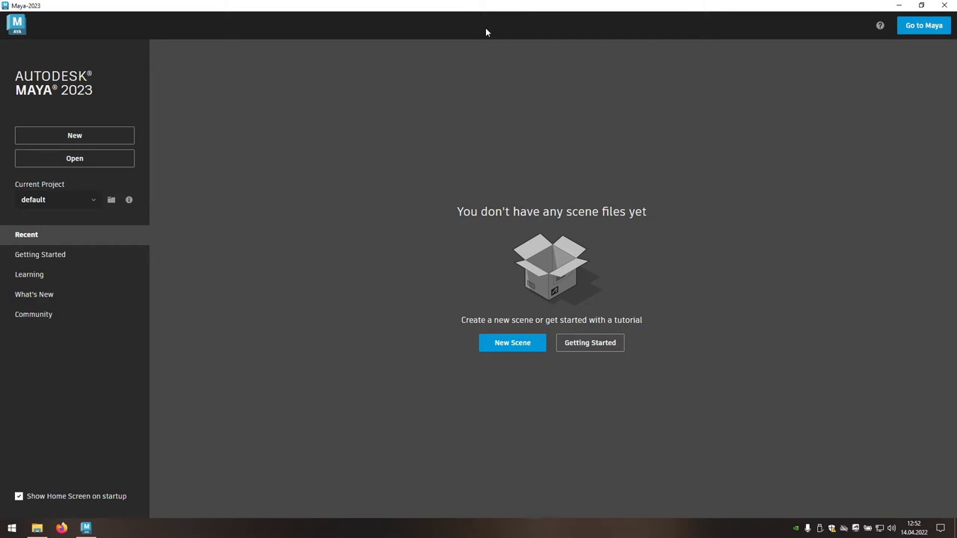
Leave the home screen and save preferences with linear working units kept at centimeter
{"action": "left_click", "coordinate": [926, 30]}
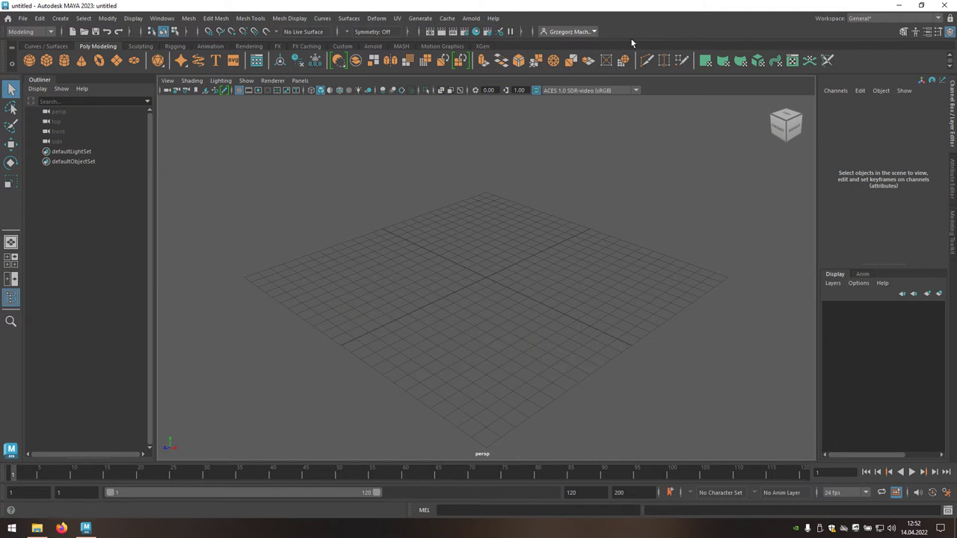
{"action": "left_click", "coordinate": [162, 20]}
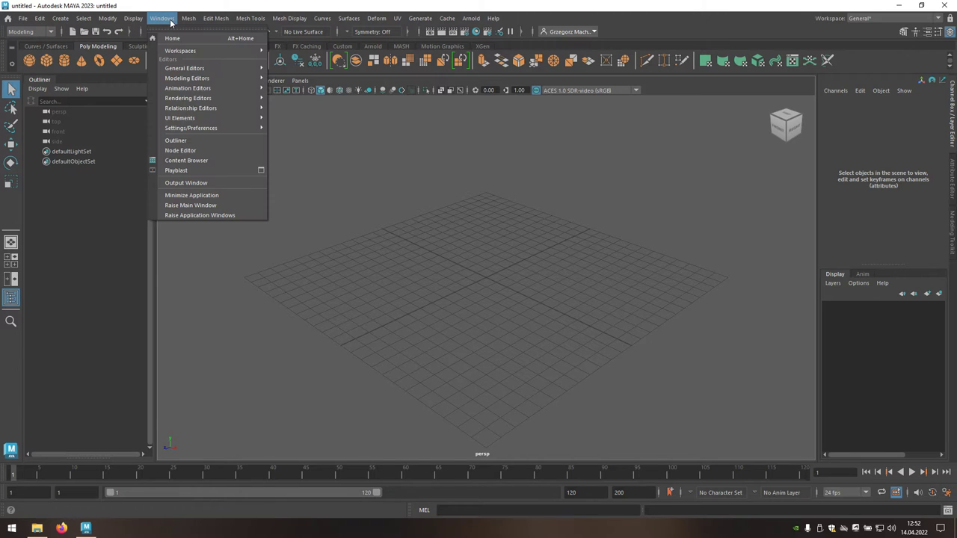
{"action": "mouse_move", "coordinate": [191, 128]}
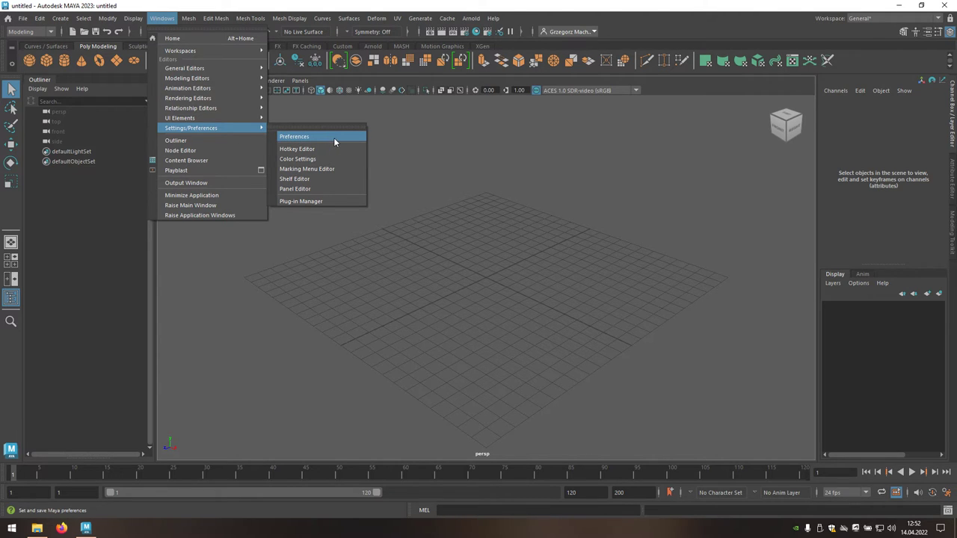
{"action": "left_click", "coordinate": [334, 140]}
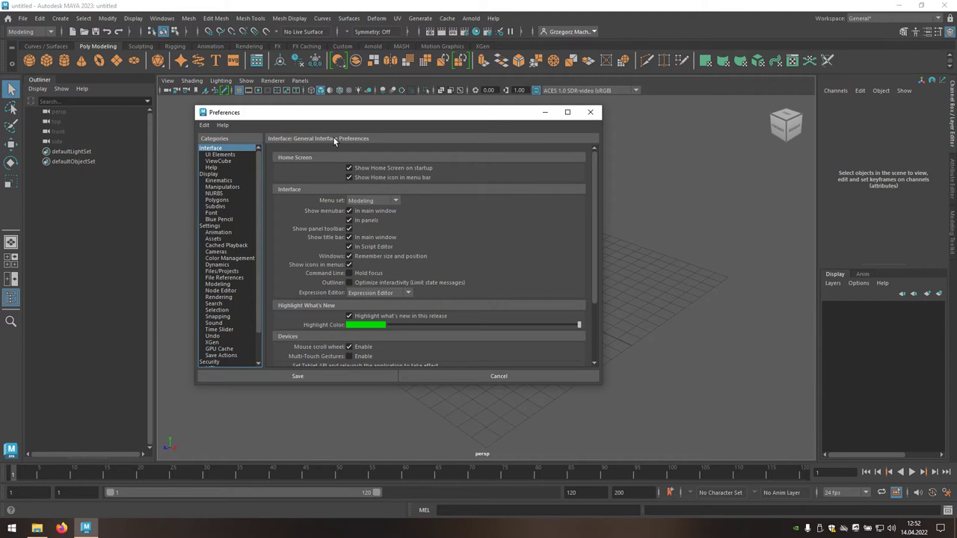
{"action": "left_click", "coordinate": [214, 227]}
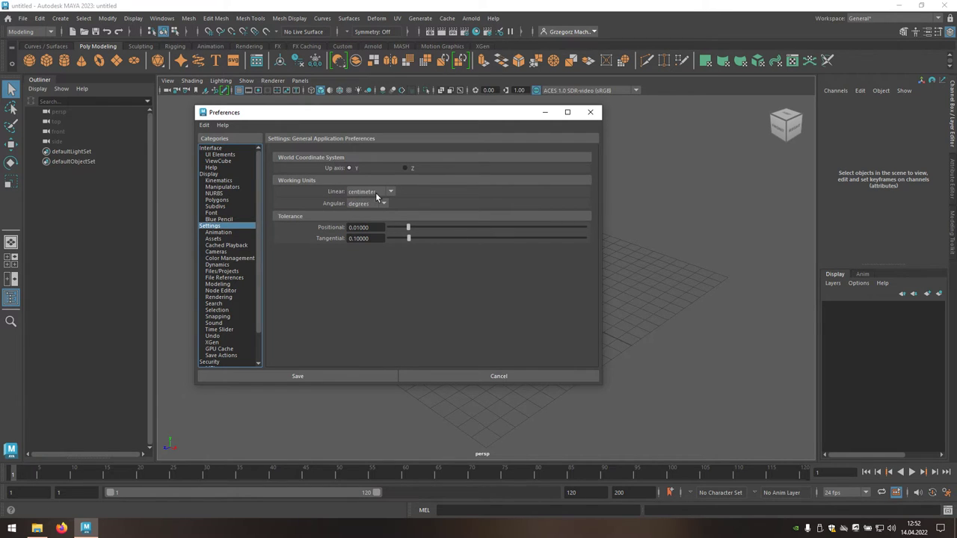
{"action": "left_click", "coordinate": [390, 193]}
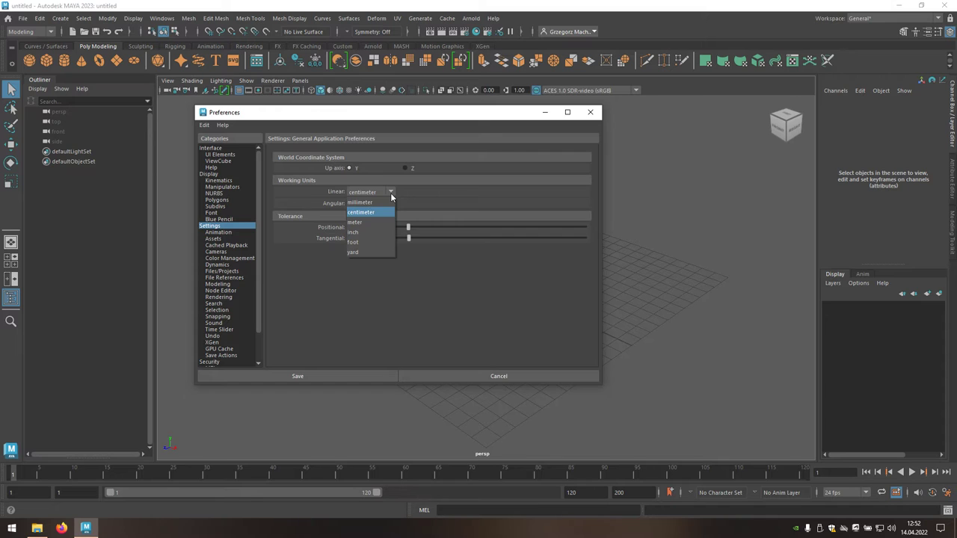
{"action": "left_click", "coordinate": [378, 214]}
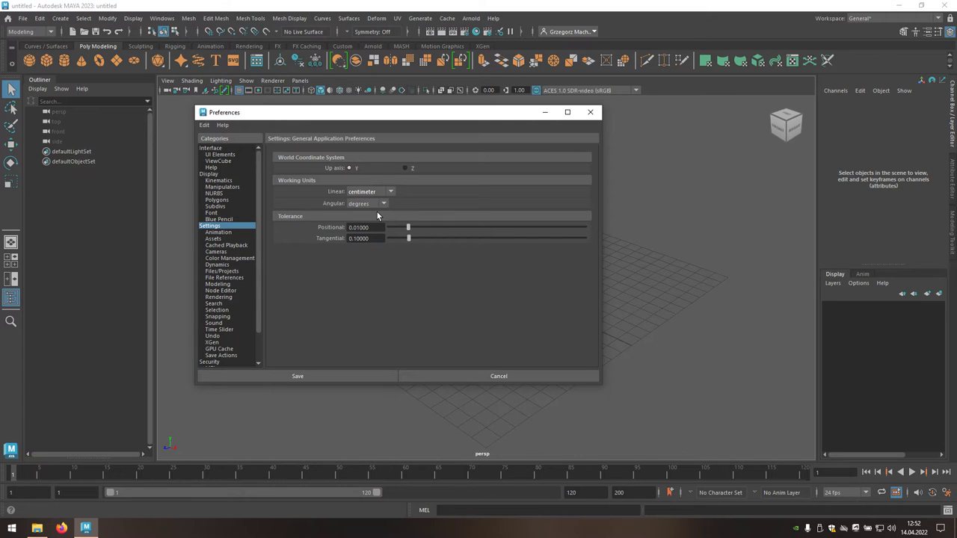
{"action": "left_click", "coordinate": [313, 377]}
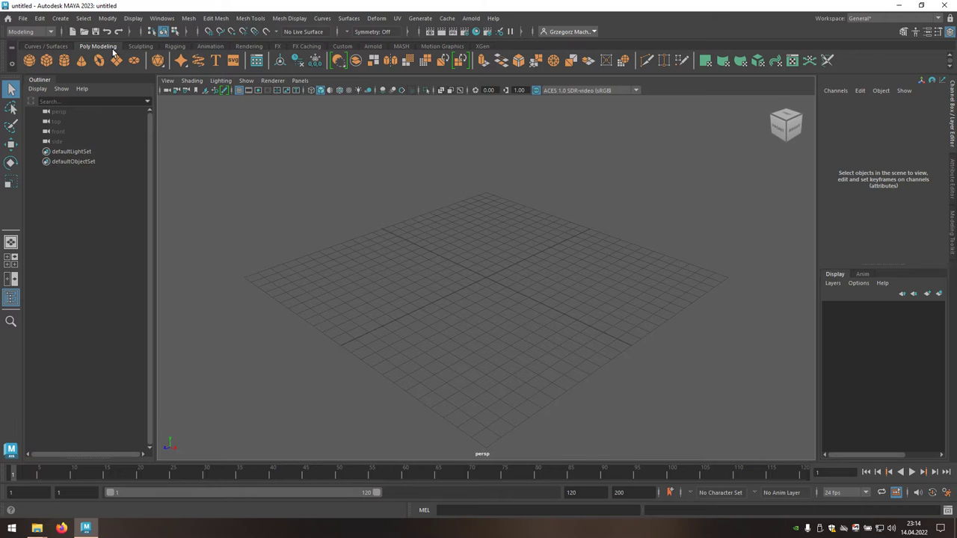
Create a poly cube with width, height and depth 100, frame it, then deselect it
{"action": "left_click", "coordinate": [46, 57]}
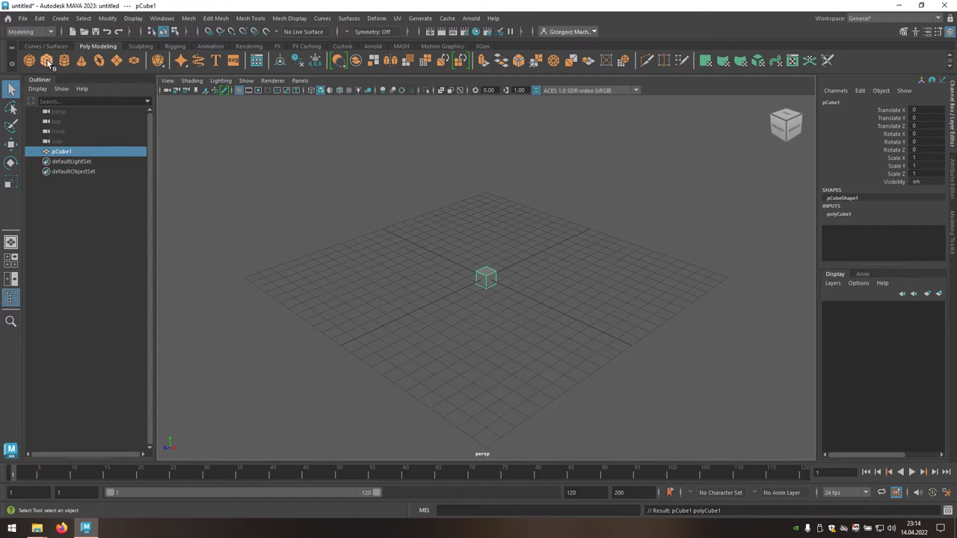
{"action": "left_click", "coordinate": [838, 215]}
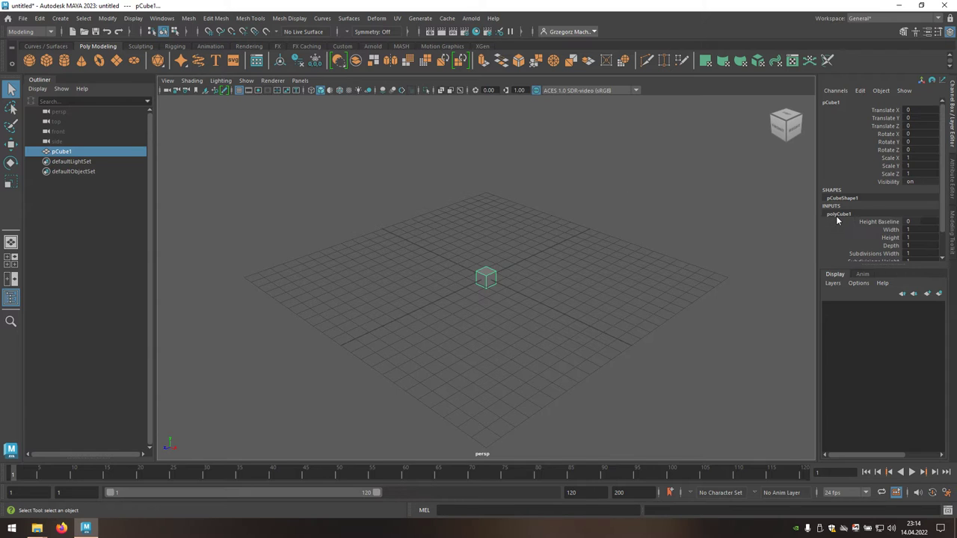
{"action": "left_click", "coordinate": [906, 230]}
{"action": "type", "text": "100"}
{"action": "key", "text": "Tab"}
{"action": "type", "text": "100"}
{"action": "key", "text": "Tab"}
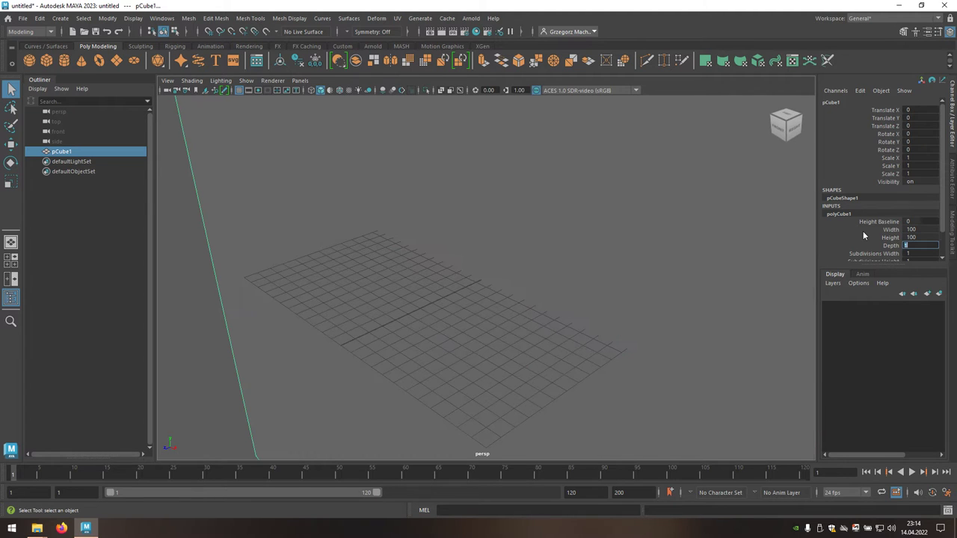
{"action": "type", "text": "100"}
{"action": "key", "text": "Return"}
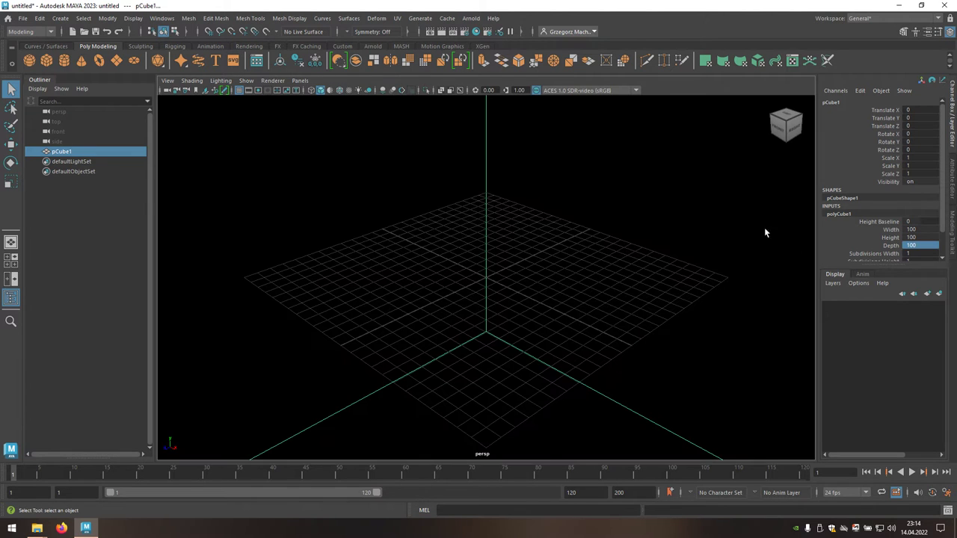
{"action": "key", "text": "f"}
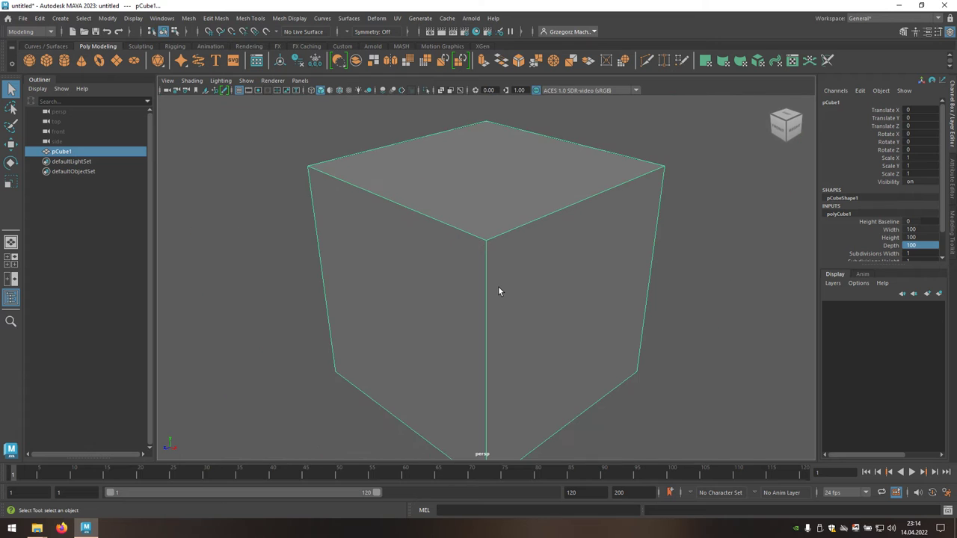
{"action": "scroll", "coordinate": [509, 299], "scroll_direction": "down", "scroll_amount": 2}
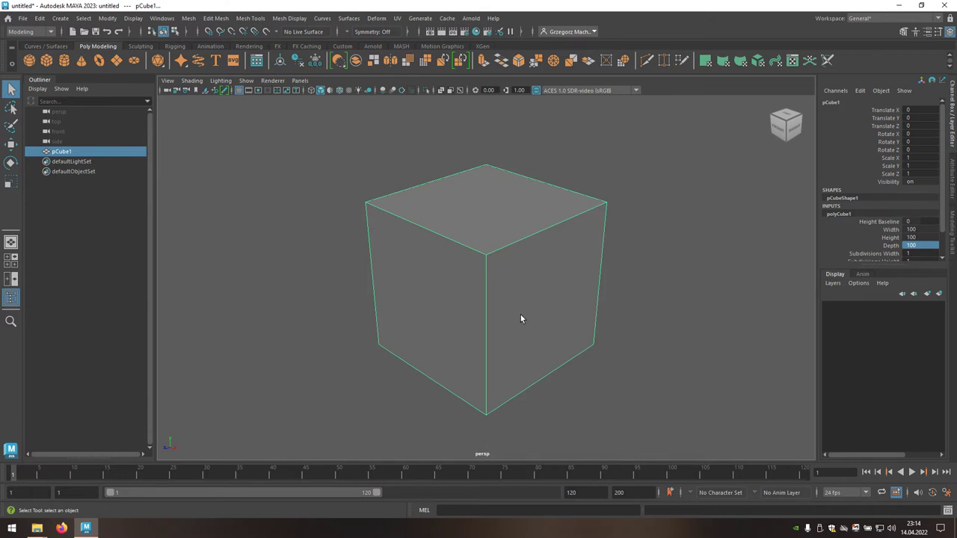
{"action": "left_click", "coordinate": [660, 275]}
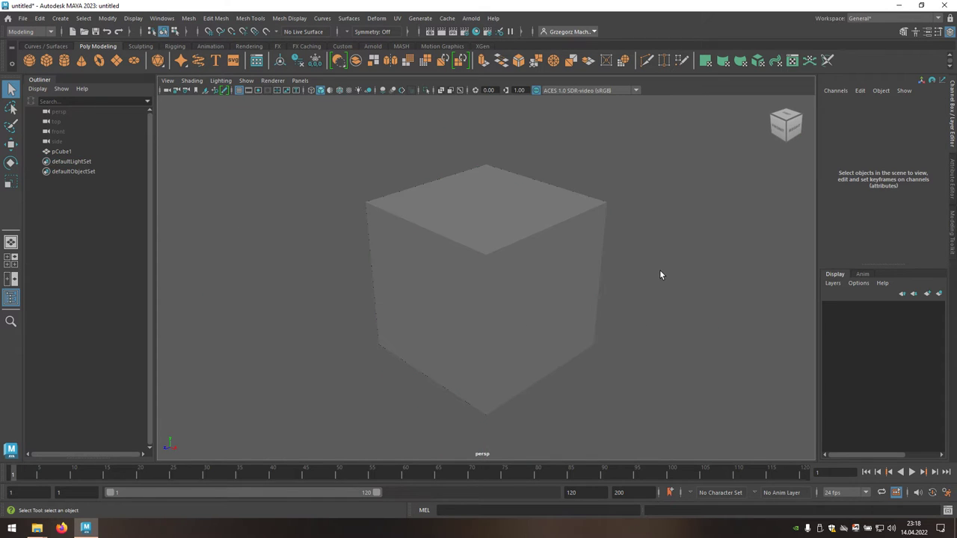
Turn on Wireframe on Shaded, add an Arnold Physical Sky light and run a test render
{"action": "left_click", "coordinate": [203, 83]}
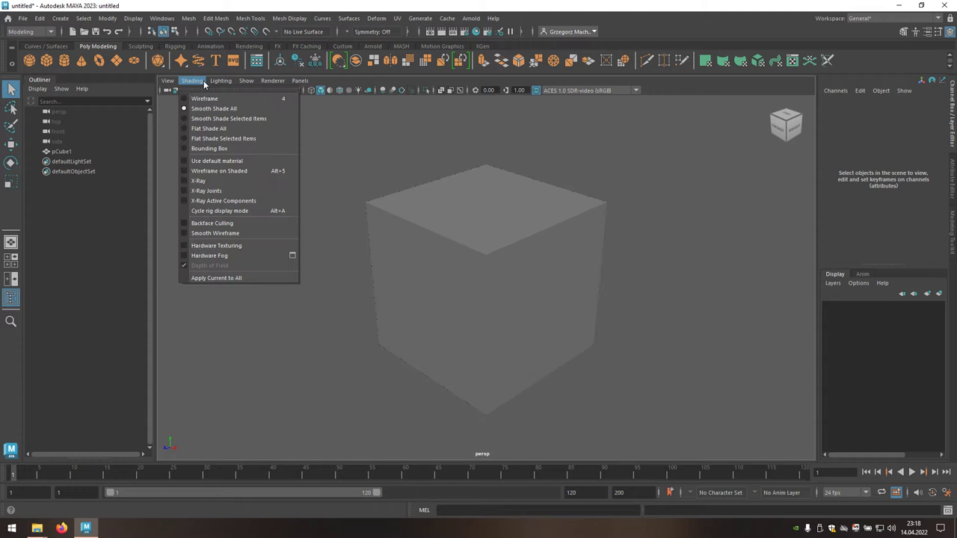
{"action": "left_click", "coordinate": [252, 172]}
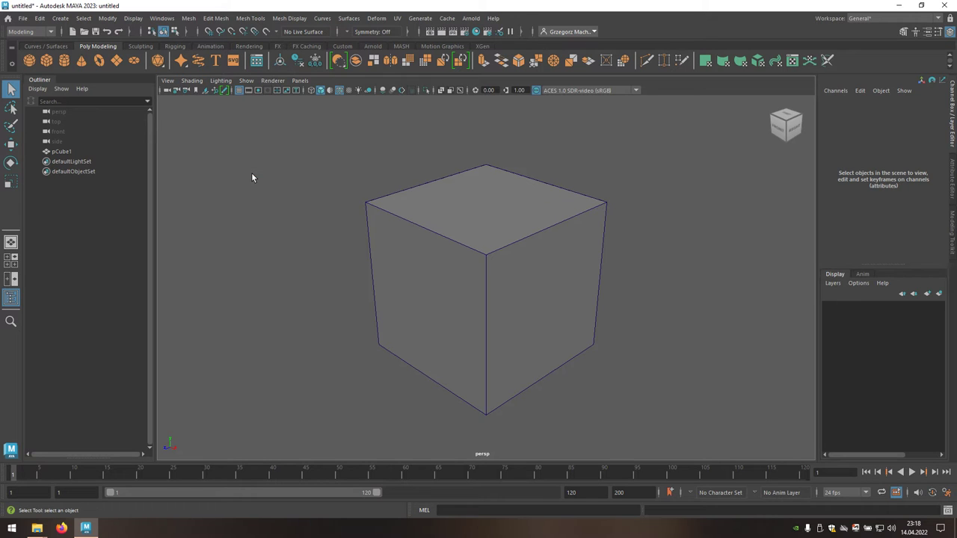
{"action": "left_click", "coordinate": [379, 47]}
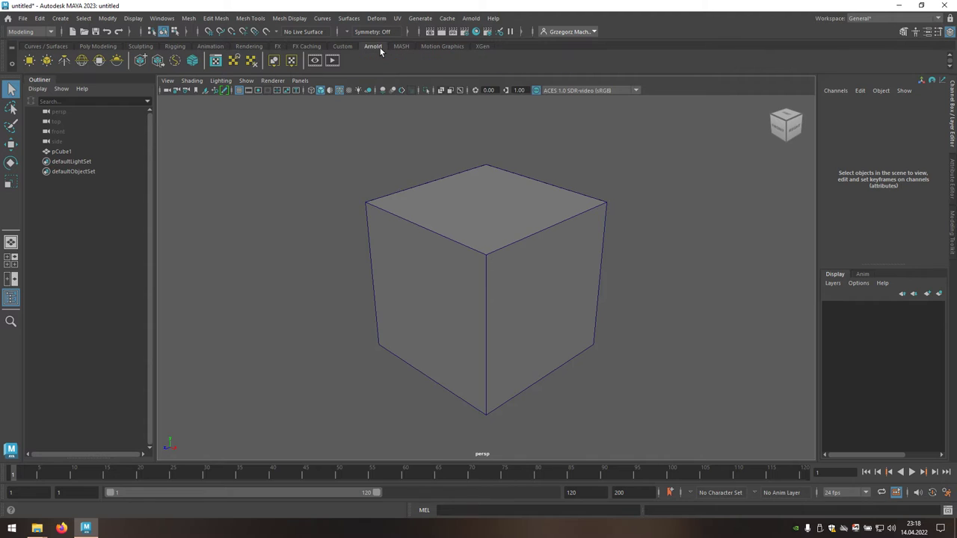
{"action": "left_click", "coordinate": [117, 61]}
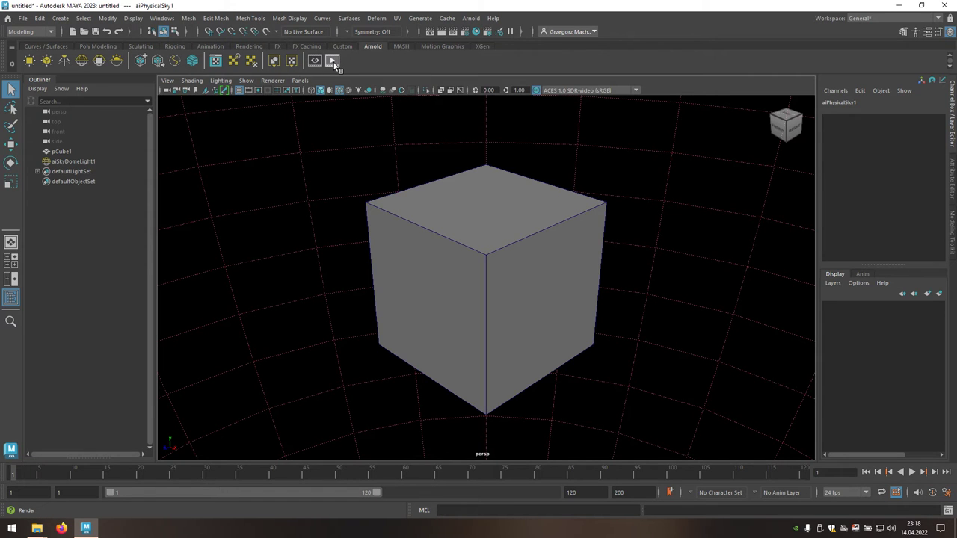
{"action": "left_click", "coordinate": [333, 61]}
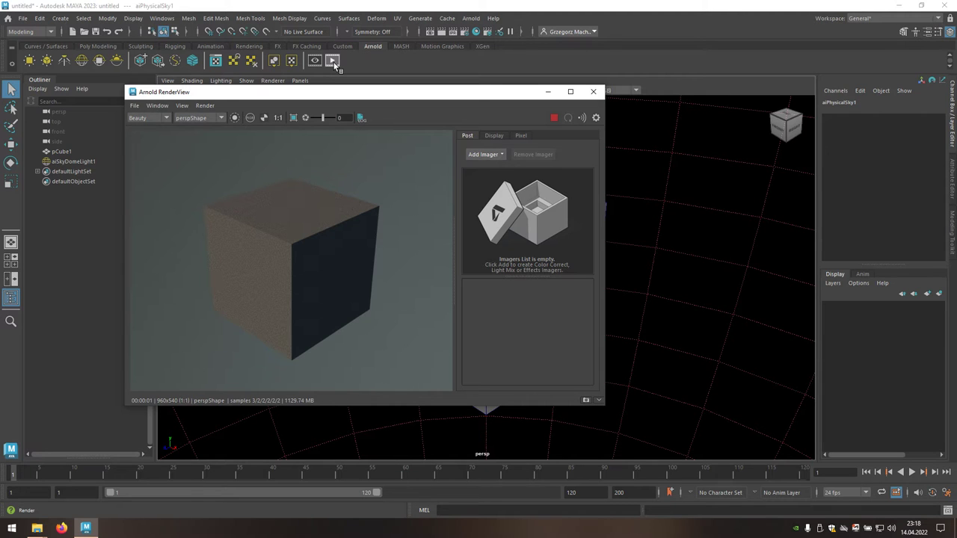
{"action": "left_click", "coordinate": [593, 92]}
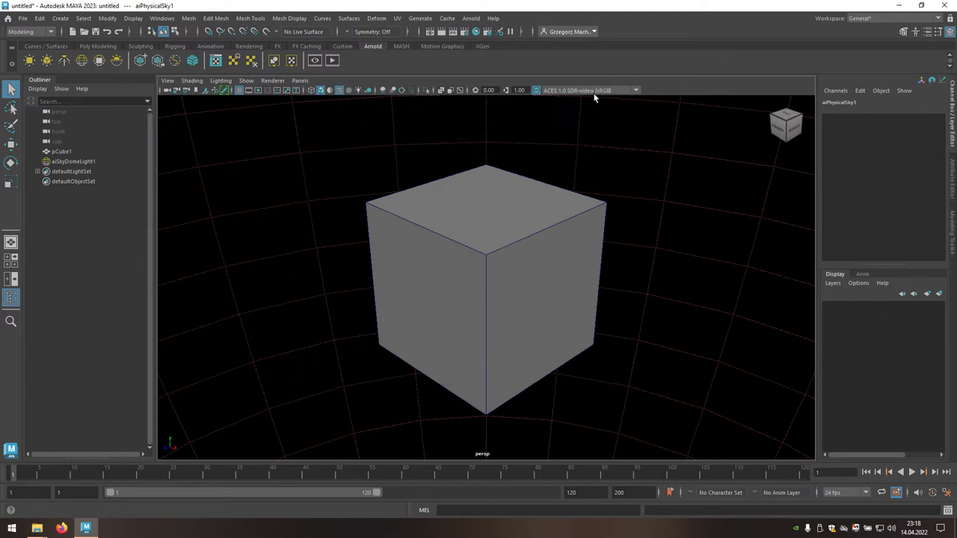
Select the cube in edge mode and box-select all of its edges
{"action": "left_click", "coordinate": [485, 206]}
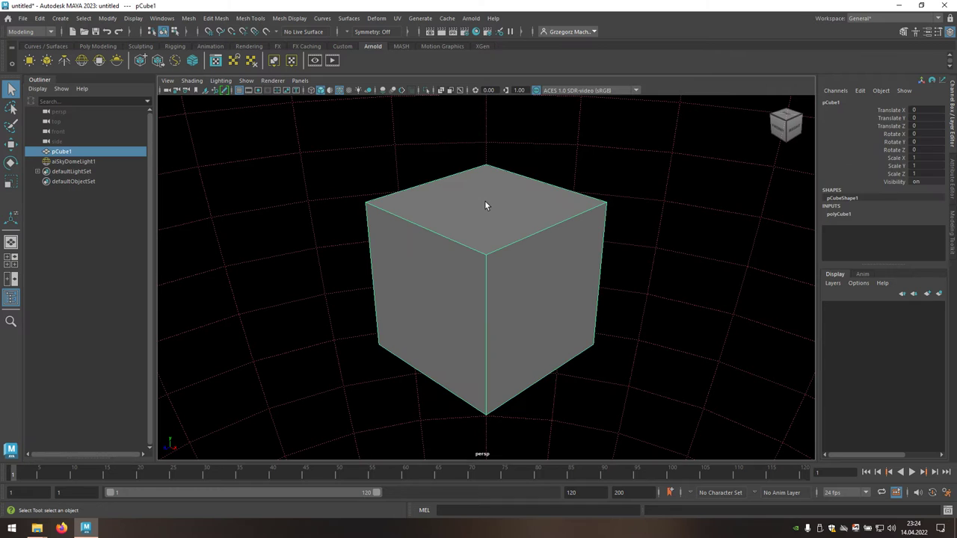
{"action": "right_click", "coordinate": [484, 205]}
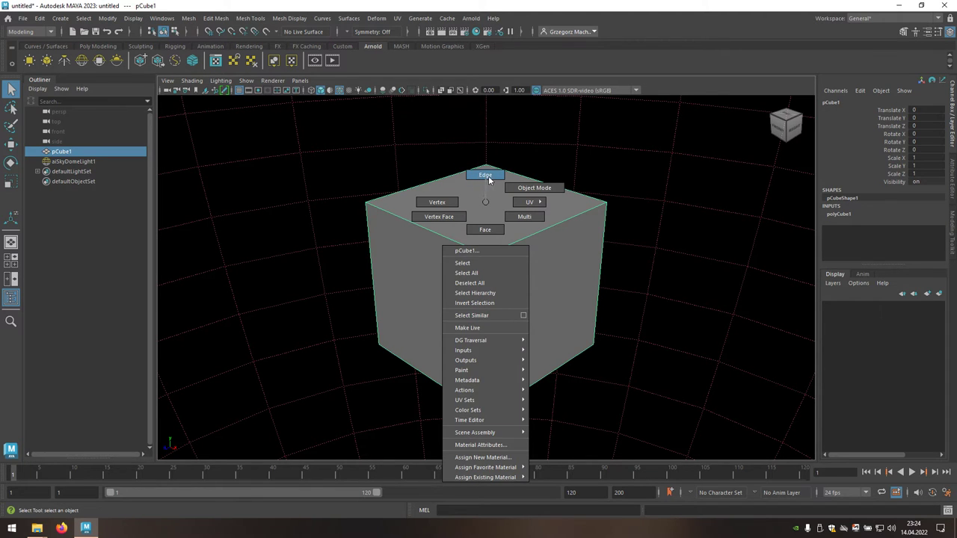
{"action": "left_click", "coordinate": [495, 177]}
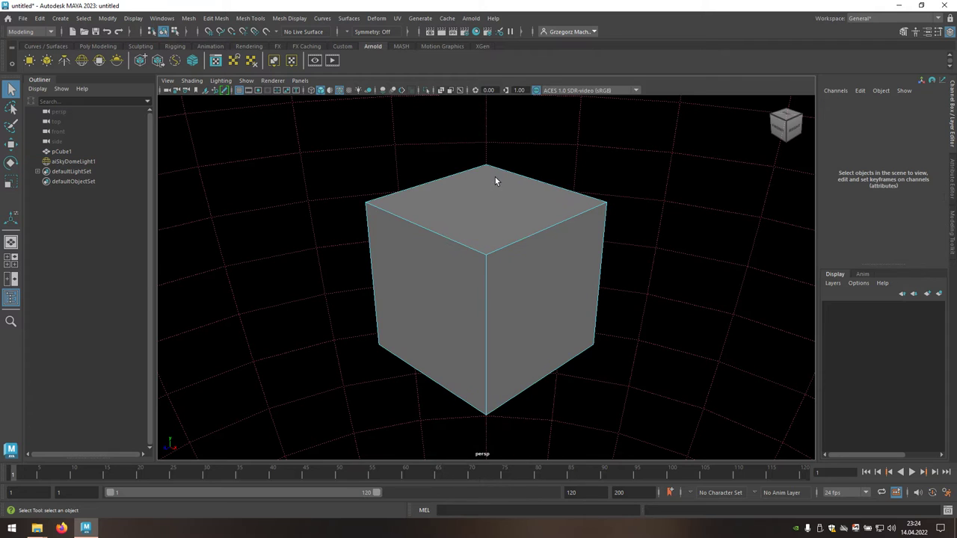
{"action": "mouse_move", "coordinate": [351, 157]}
{"action": "left_mouse_down"}
{"action": "mouse_move", "coordinate": [376, 192]}
{"action": "mouse_move", "coordinate": [622, 418]}
{"action": "left_mouse_up"}
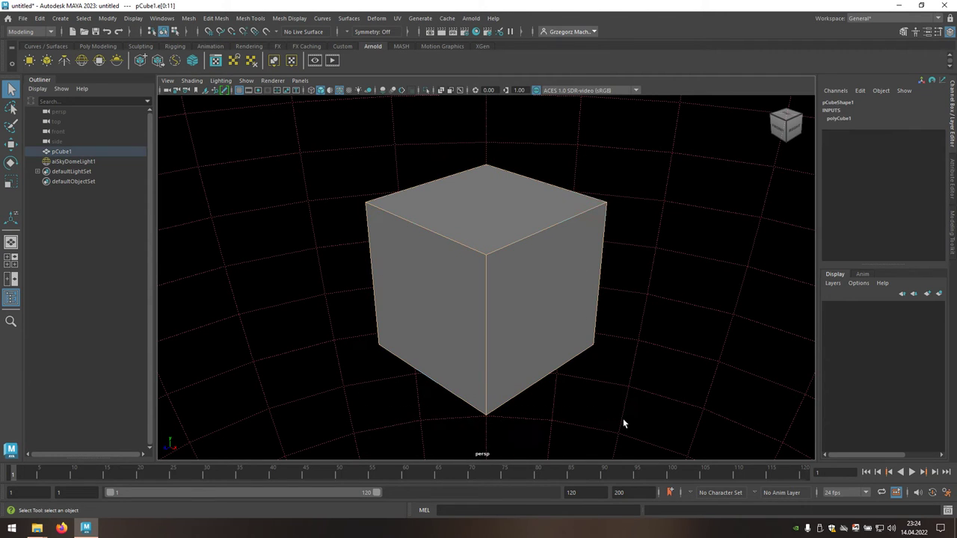
Bevel all edges with fraction 0.05 and chamfer off, then reselect the edges
{"action": "right_click", "coordinate": [486, 319], "text": "shift"}
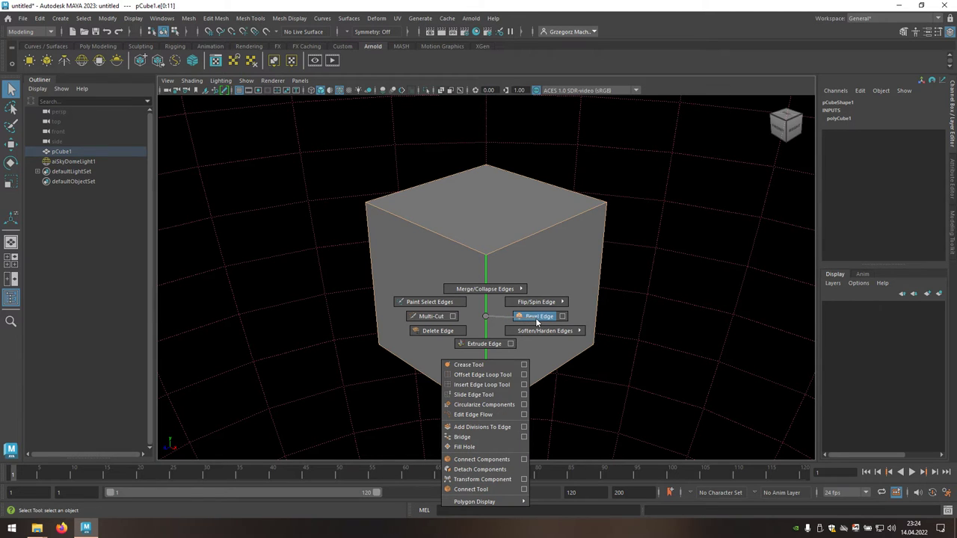
{"action": "left_click", "coordinate": [535, 318]}
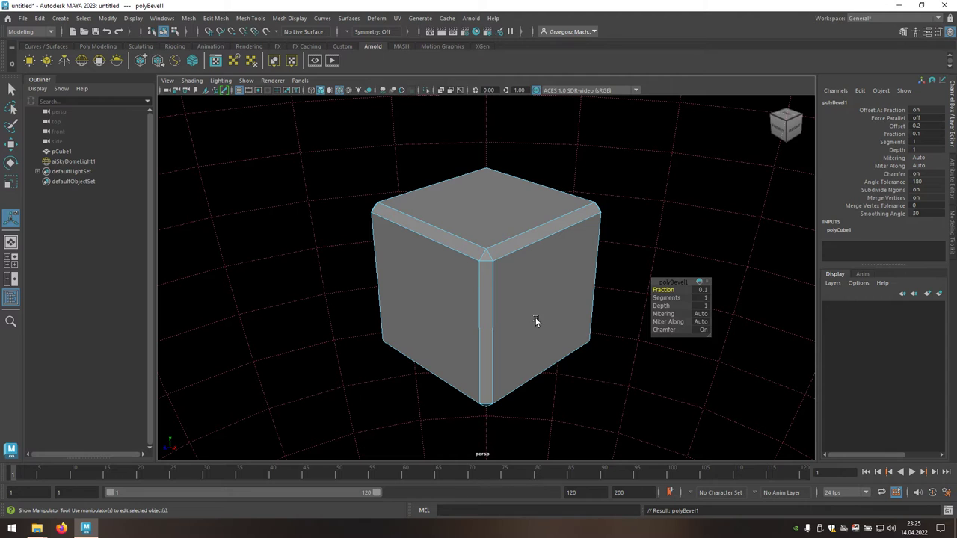
{"action": "left_click", "coordinate": [701, 291]}
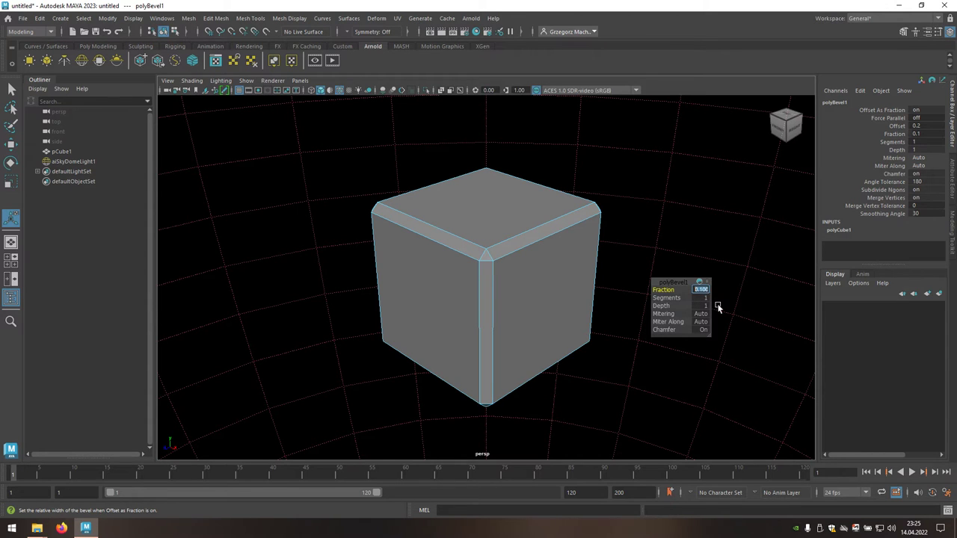
{"action": "type", "text": "0."}
{"action": "key", "text": "Return"}
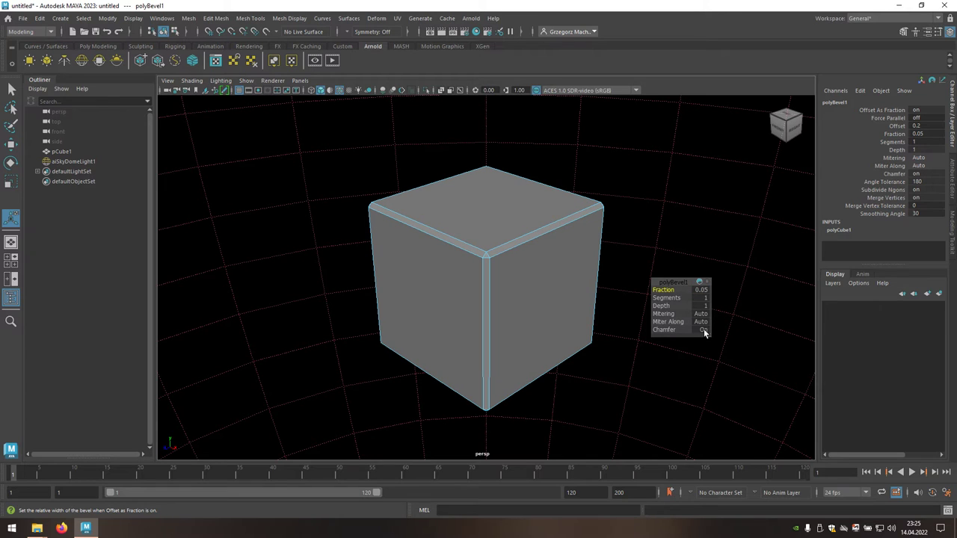
{"action": "left_click", "coordinate": [703, 330]}
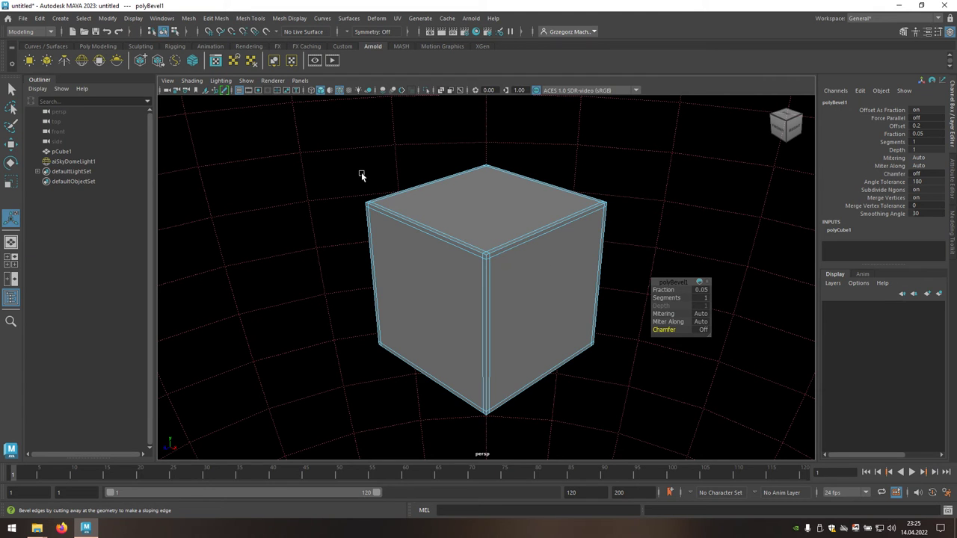
{"action": "mouse_move", "coordinate": [353, 158]}
{"action": "left_mouse_down"}
{"action": "mouse_move", "coordinate": [409, 196]}
{"action": "mouse_move", "coordinate": [615, 413]}
{"action": "left_mouse_up"}
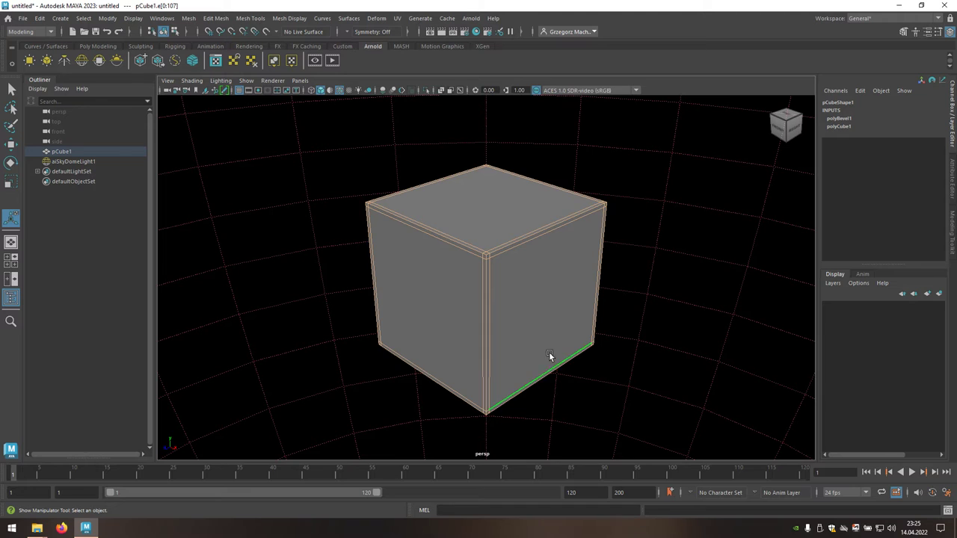
Soften all cube edges, check them in an Arnold render, and clear the edge selection
{"action": "right_click", "coordinate": [485, 279], "text": "shift"}
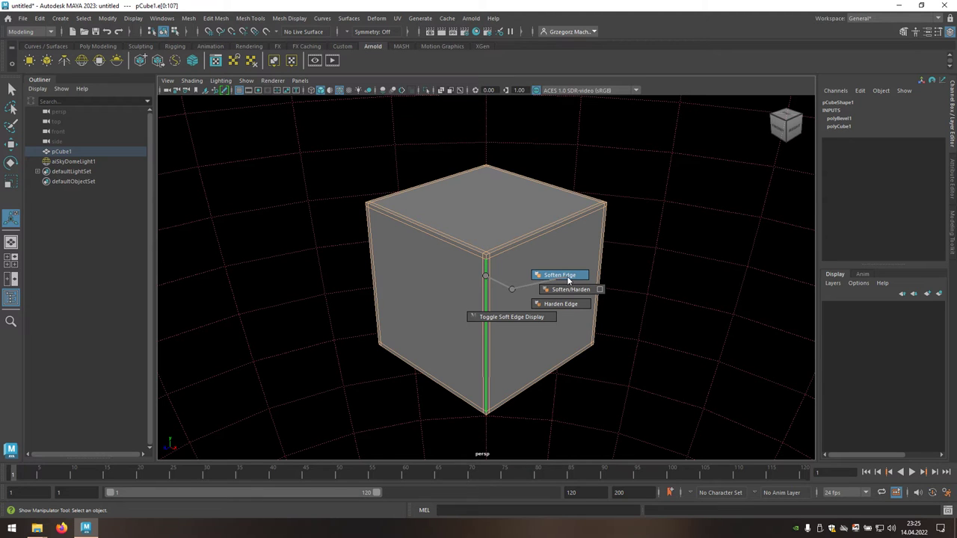
{"action": "right_click_drag", "start_coordinate": [569, 279], "coordinate": [566, 278], "text": "shift"}
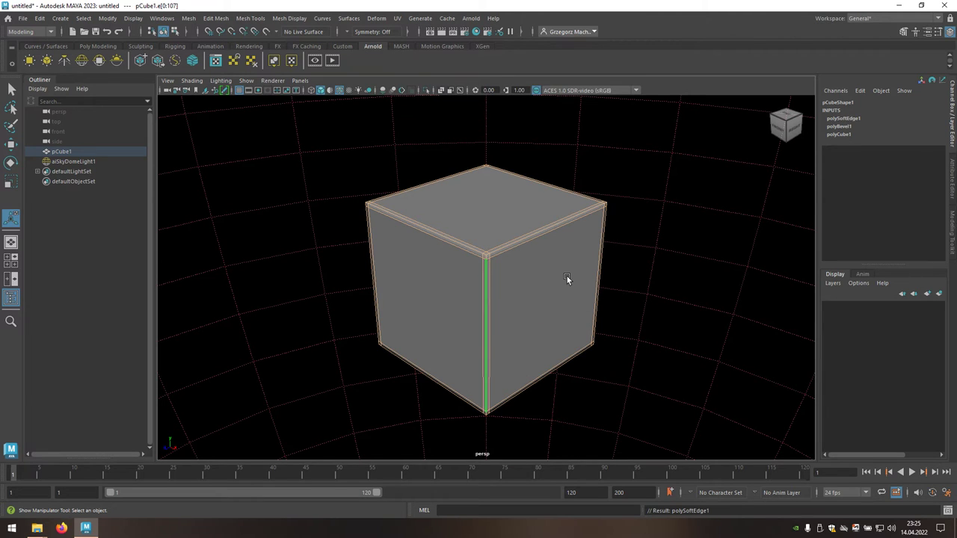
{"action": "left_click", "coordinate": [314, 63]}
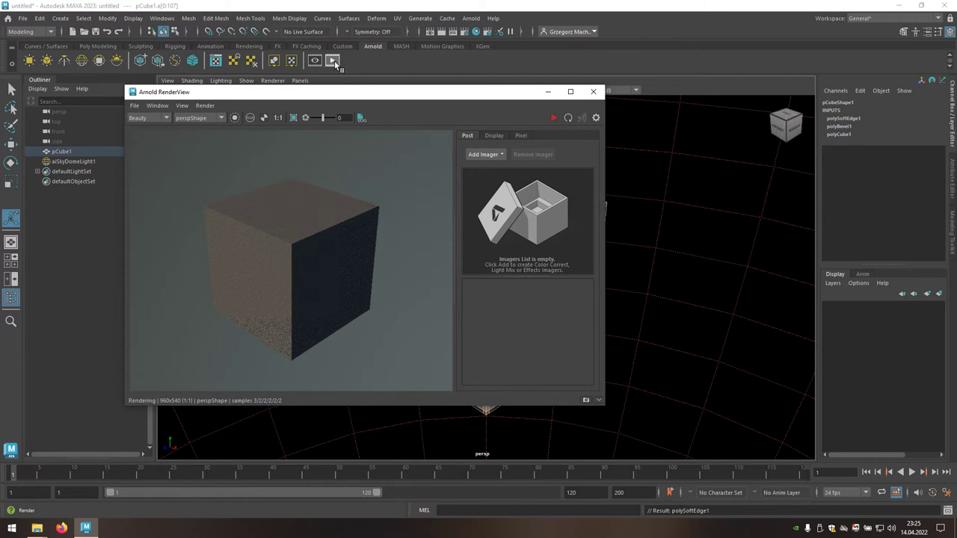
{"action": "left_click", "coordinate": [333, 61]}
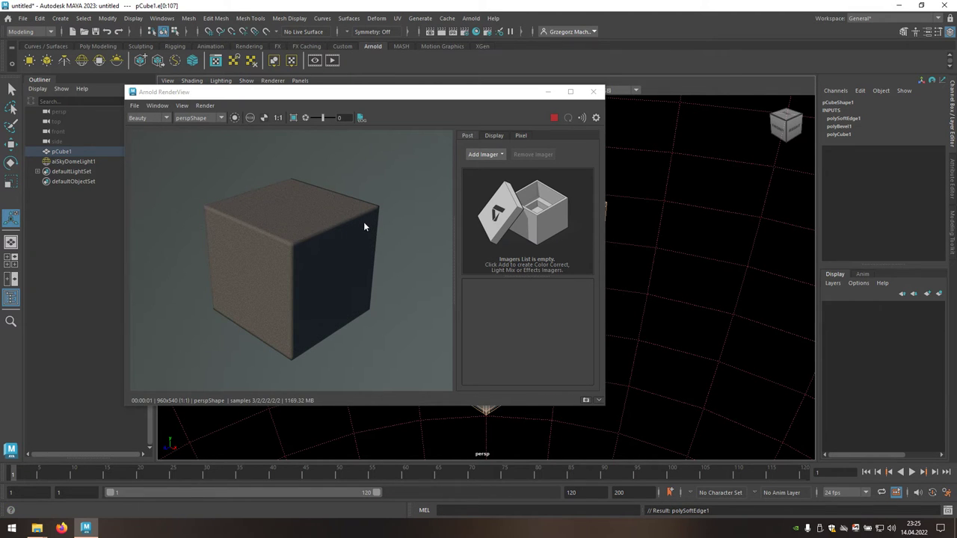
{"action": "left_click", "coordinate": [593, 91]}
{"action": "key", "text": "q"}
{"action": "left_click", "coordinate": [603, 172]}
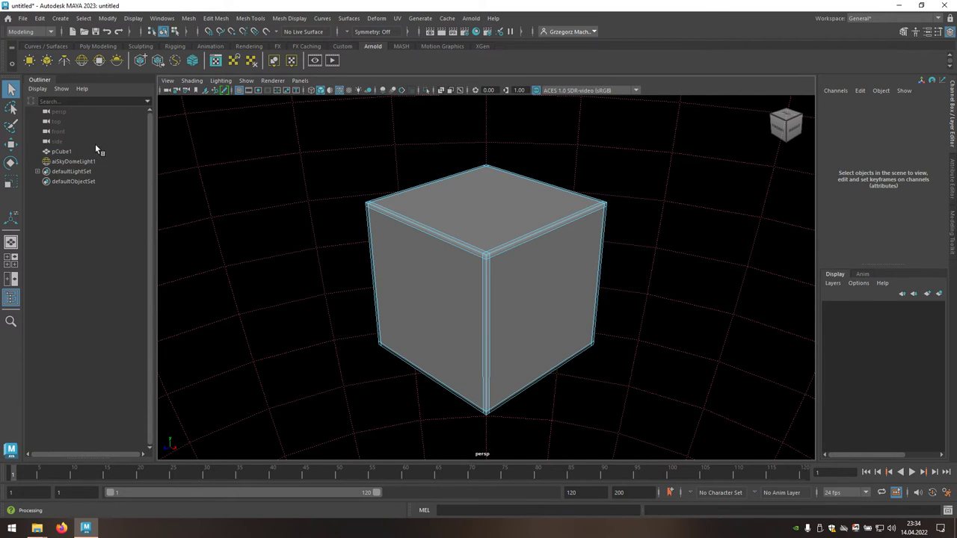
Rename pCube1 to SM_Cube_01 in the Outliner and show the Poly Modeling shelf
{"action": "left_click", "coordinate": [67, 152]}
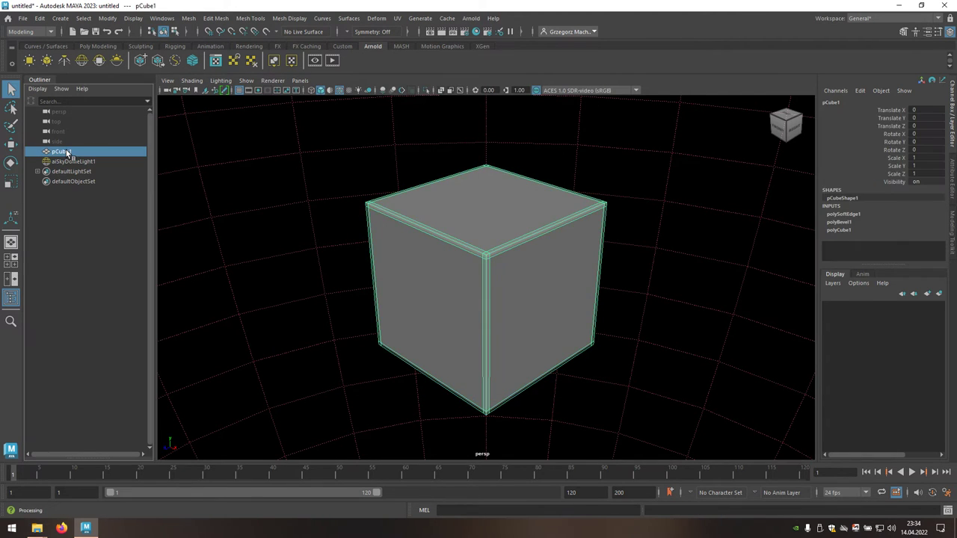
{"action": "double_click", "coordinate": [110, 154]}
{"action": "type", "text": "SM"}
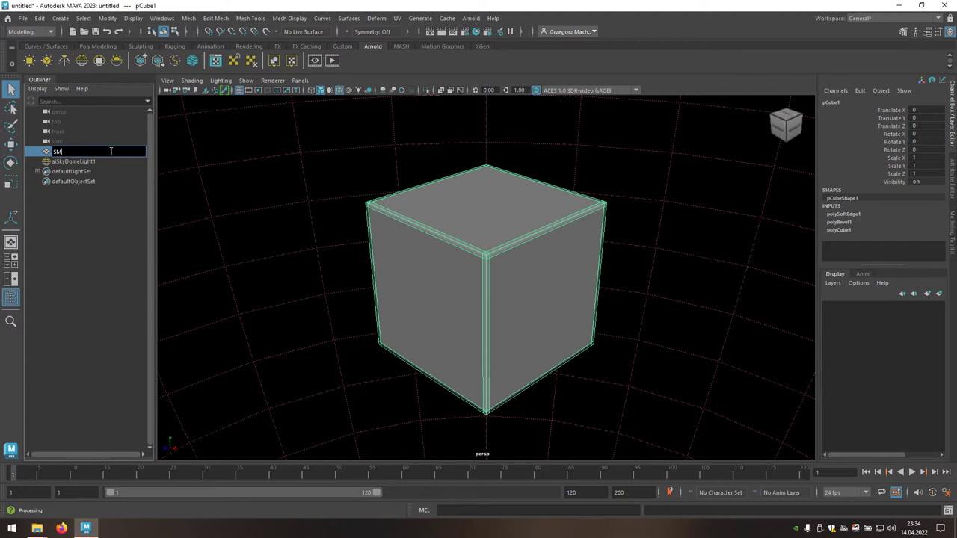
{"action": "type", "text": "_Cube_01"}
{"action": "key", "text": "Return"}
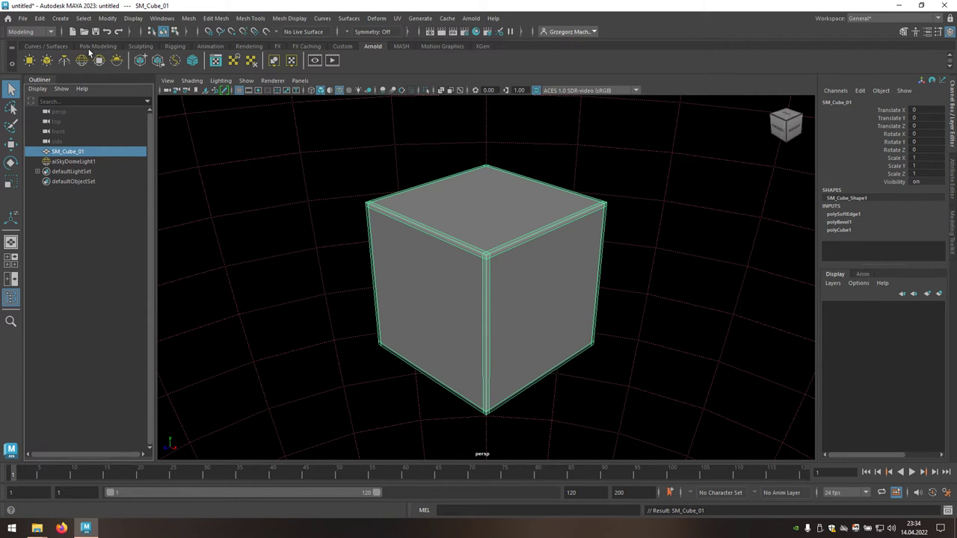
{"action": "left_click", "coordinate": [113, 48]}
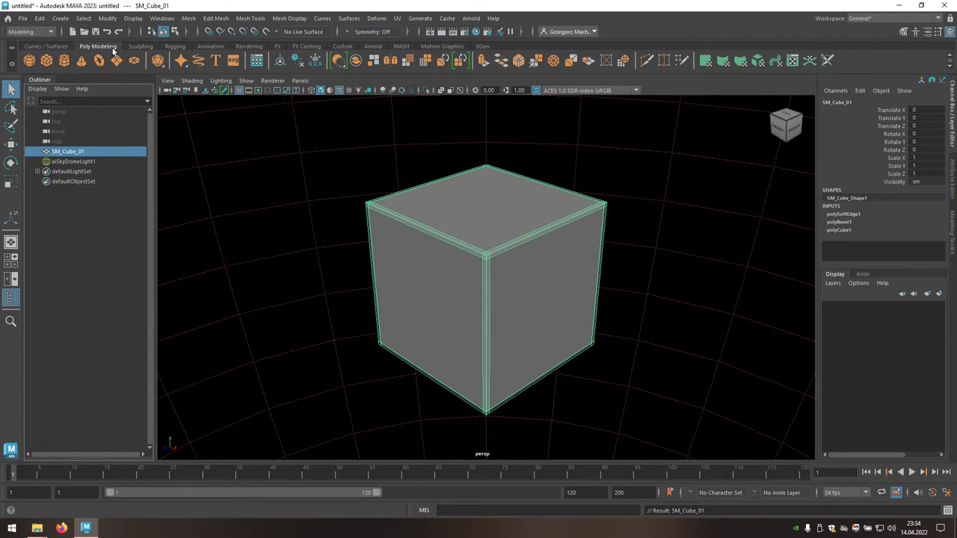
In the UV Editor, copy the cube's UVs into a new UV set
{"action": "left_click", "coordinate": [794, 63]}
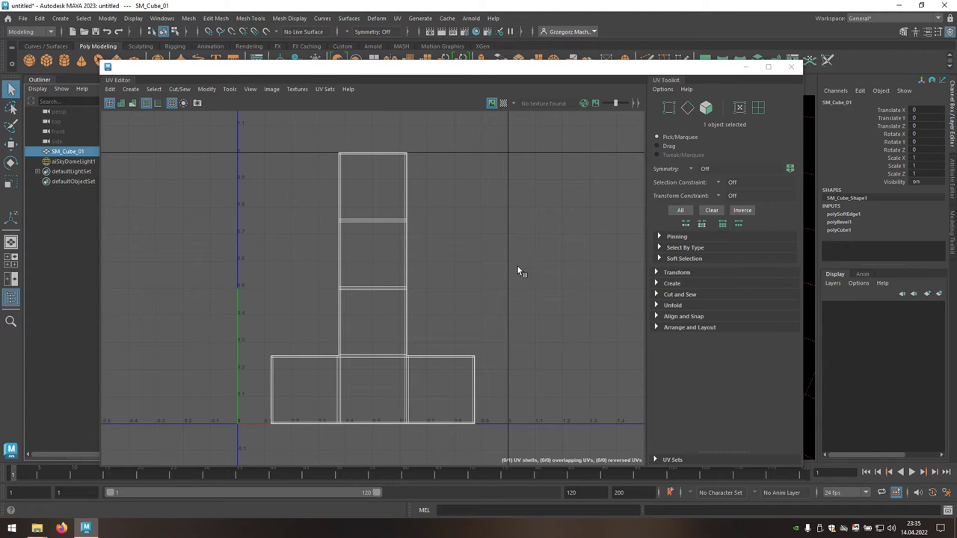
{"action": "left_click", "coordinate": [333, 91]}
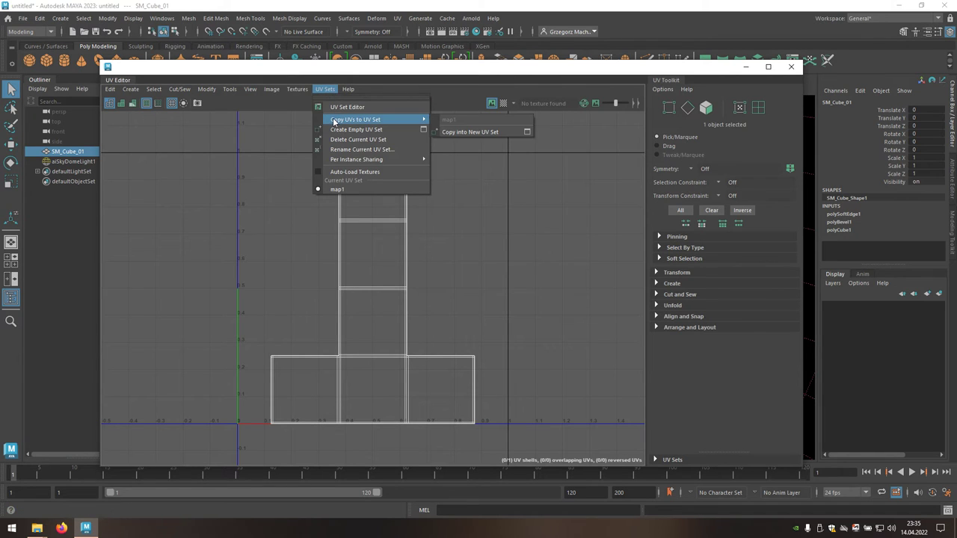
{"action": "mouse_move", "coordinate": [356, 119]}
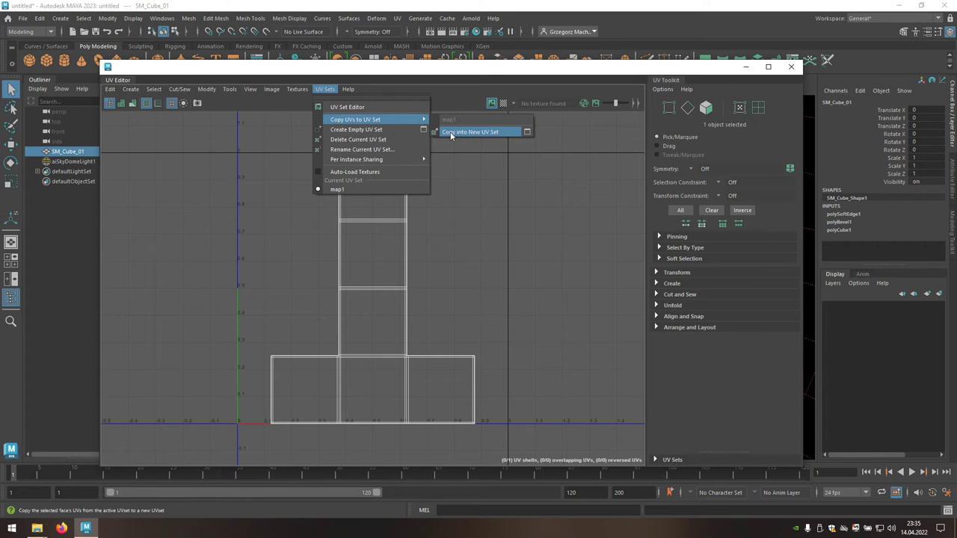
{"action": "left_click", "coordinate": [501, 133]}
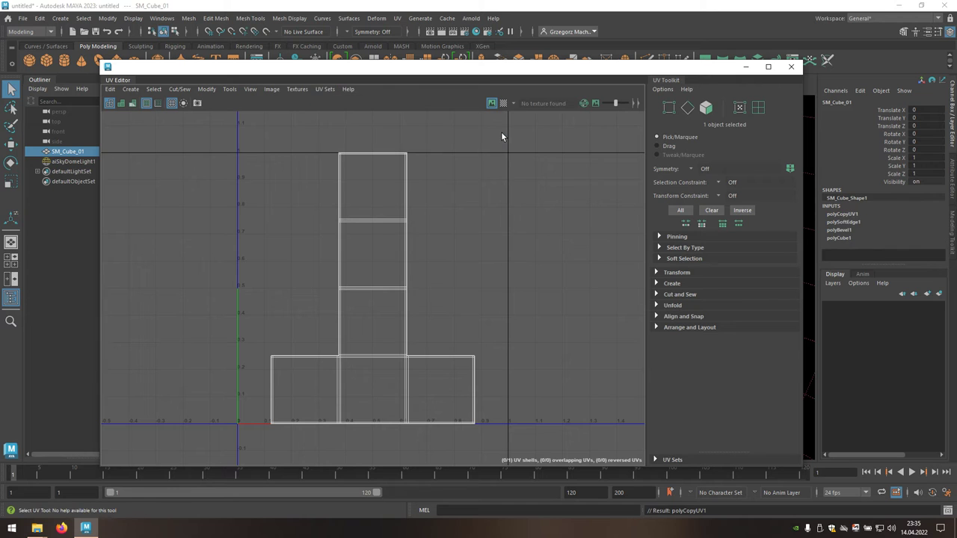
{"action": "left_click", "coordinate": [791, 66]}
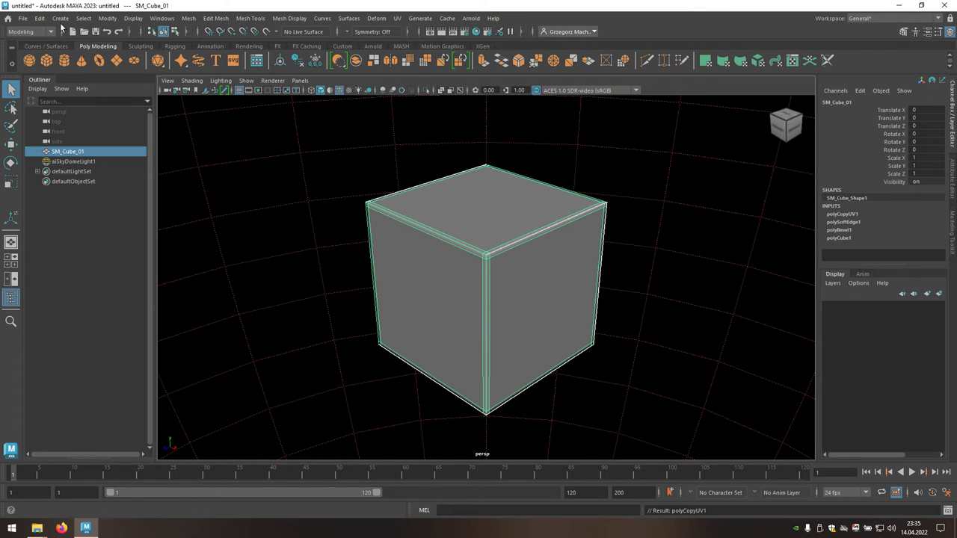
{"action": "left_click", "coordinate": [39, 19]}
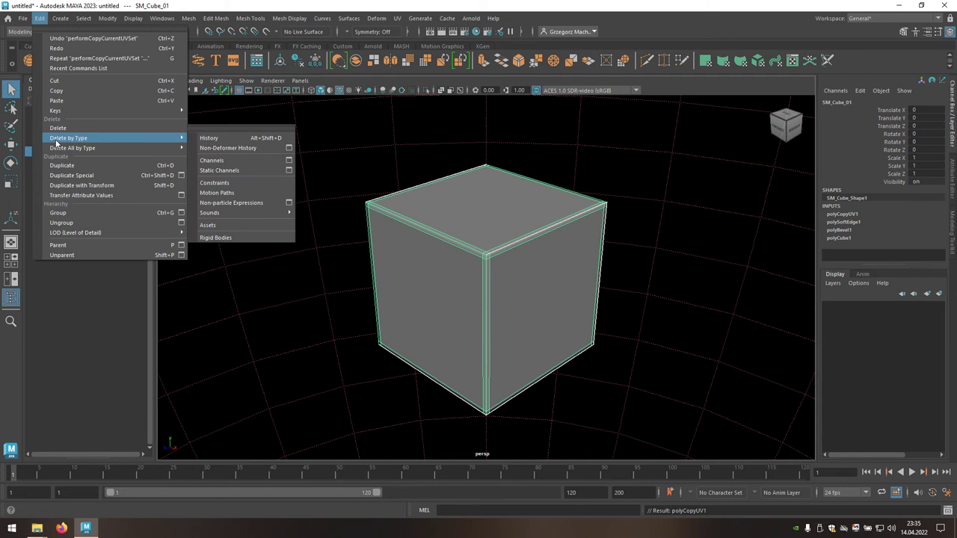
Delete SM_Cube_01's construction history with Delete by Type > History
{"action": "mouse_move", "coordinate": [69, 137]}
{"action": "left_click", "coordinate": [219, 143]}
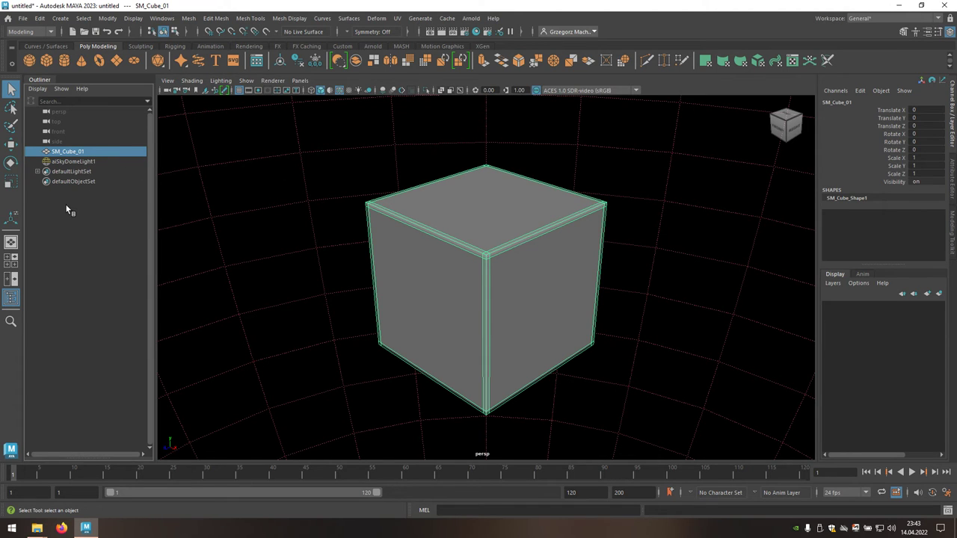
Start Export Selection with file name SM_Cube_01 and file type FBX export
{"action": "left_click", "coordinate": [26, 23]}
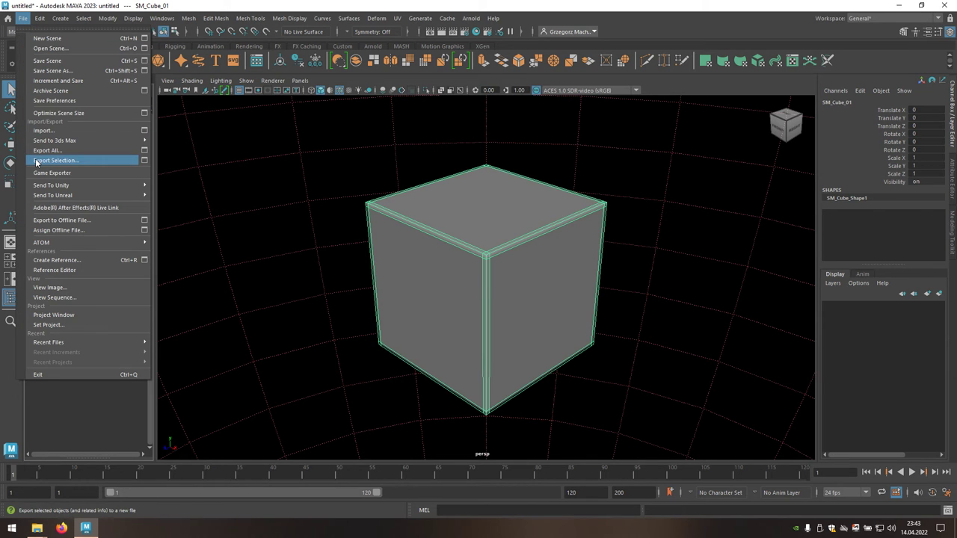
{"action": "left_click", "coordinate": [95, 162]}
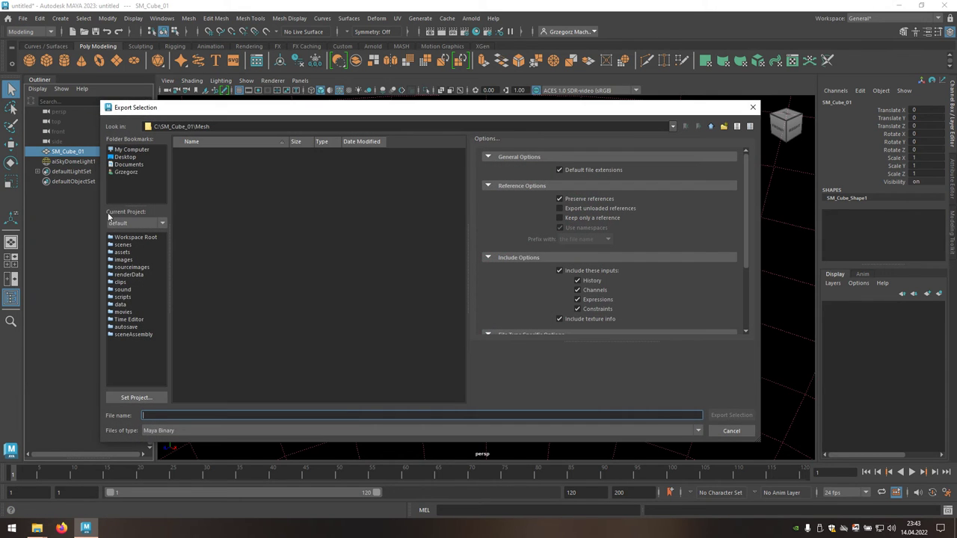
{"action": "type", "text": "SM_"}
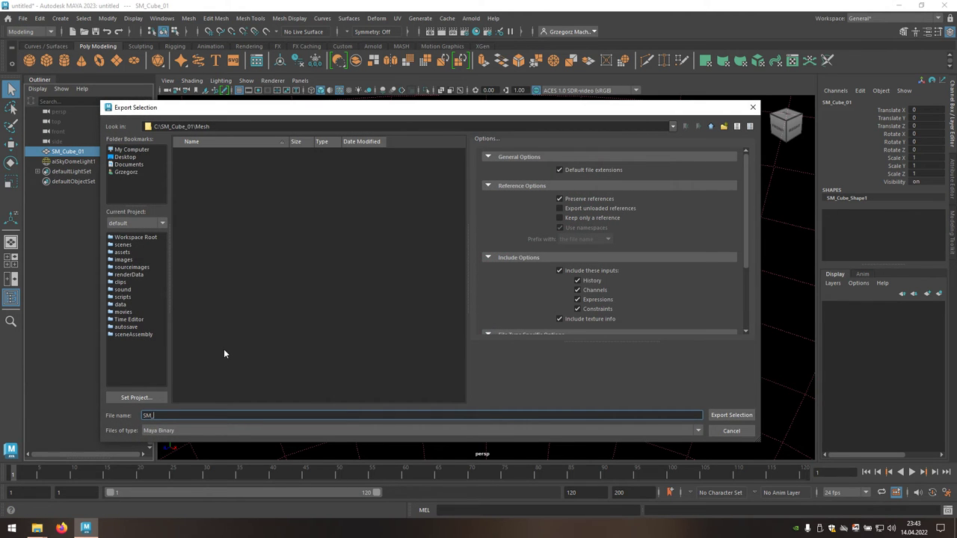
{"action": "type", "text": "Cube_0"}
{"action": "type", "text": "1"}
{"action": "left_click", "coordinate": [179, 431]}
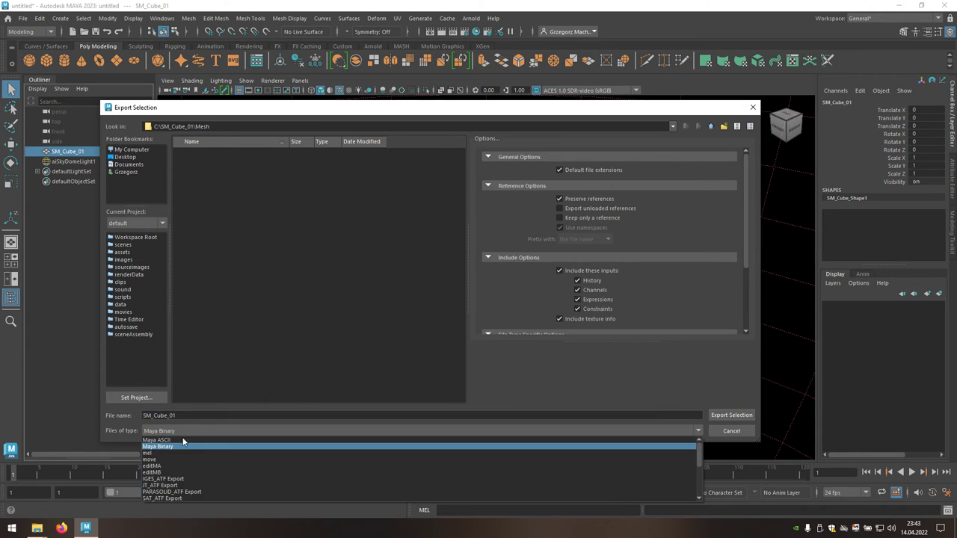
{"action": "scroll", "coordinate": [182, 444], "scroll_direction": "down", "scroll_amount": 1}
{"action": "scroll", "coordinate": [183, 456], "scroll_direction": "down", "scroll_amount": 2}
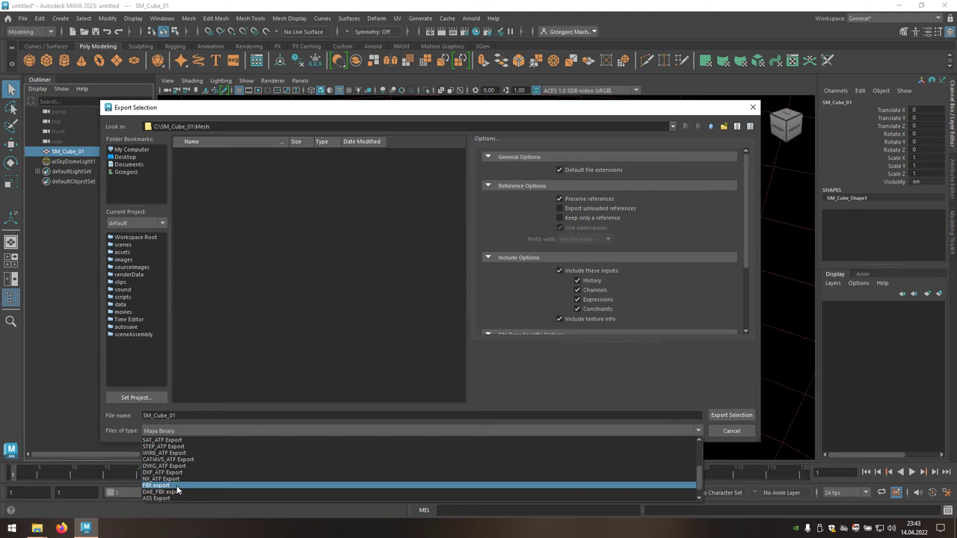
{"action": "left_click", "coordinate": [177, 486]}
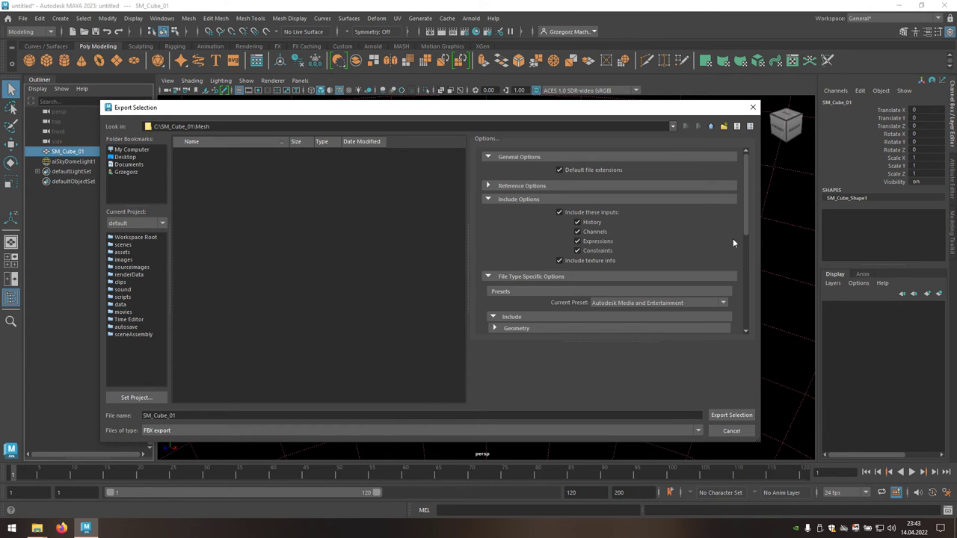
Include smoothing groups and exclude animation and lights from the FBX export
{"action": "left_click_drag", "start_coordinate": [749, 216], "coordinate": [740, 271]}
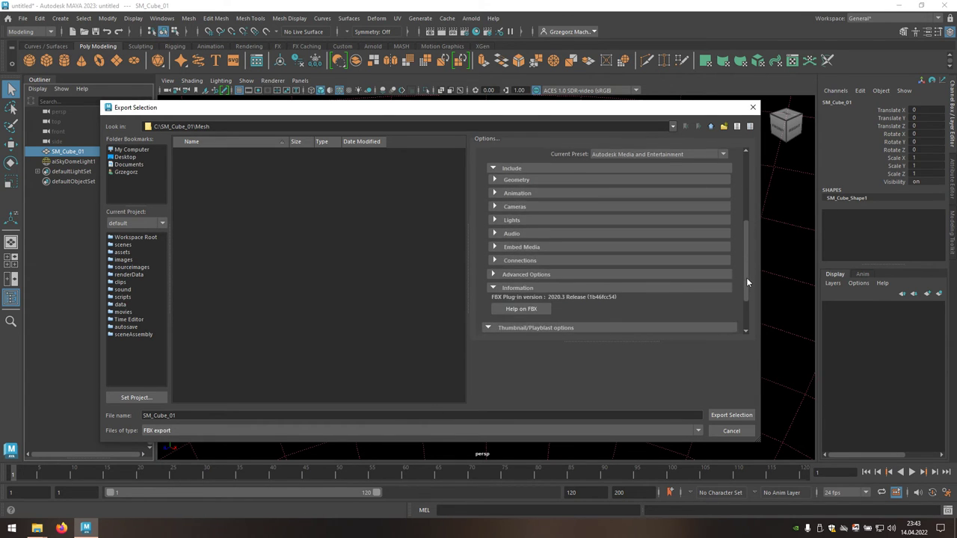
{"action": "left_click", "coordinate": [524, 178]}
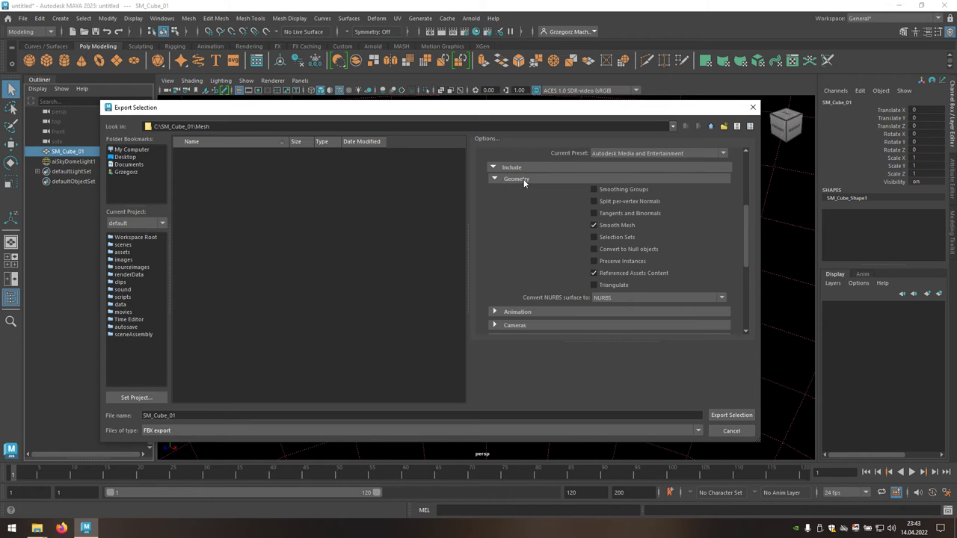
{"action": "left_click", "coordinate": [594, 190]}
{"action": "left_click", "coordinate": [541, 181]}
{"action": "left_click", "coordinate": [539, 195]}
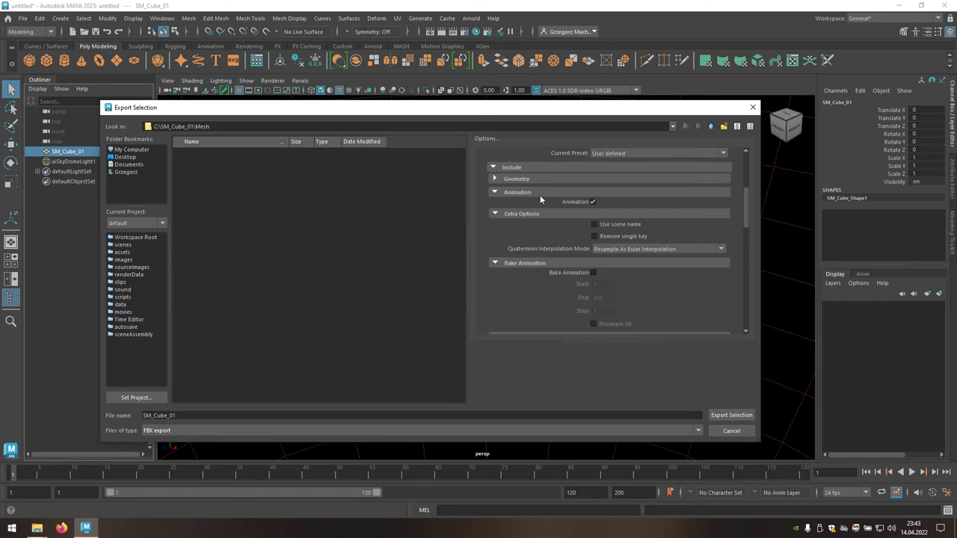
{"action": "left_click", "coordinate": [593, 203]}
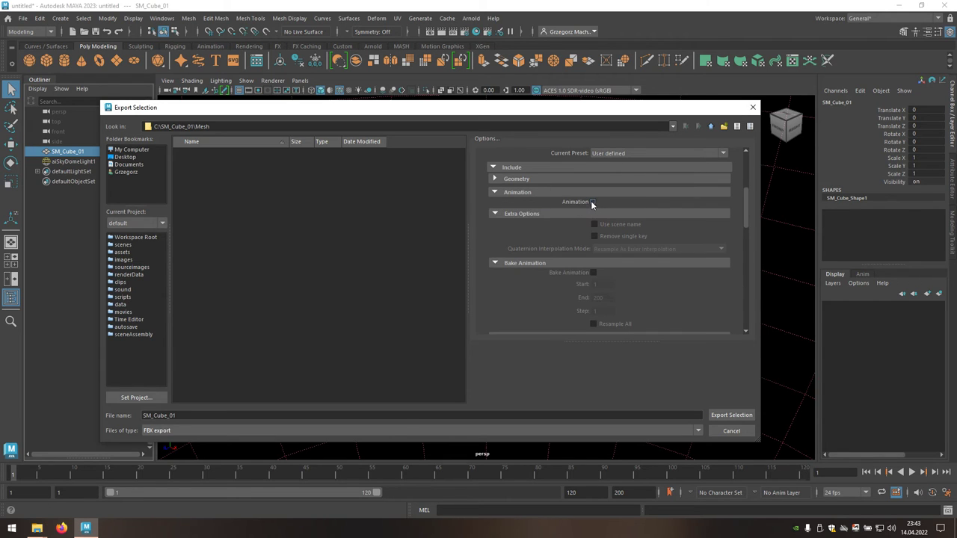
{"action": "left_click", "coordinate": [552, 191]}
{"action": "left_click", "coordinate": [540, 206]}
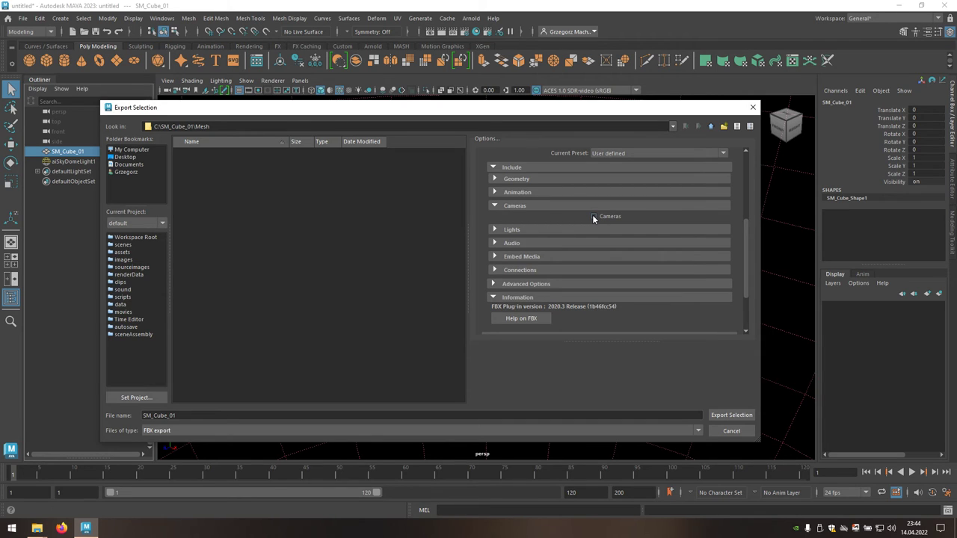
{"action": "left_click", "coordinate": [539, 203]}
{"action": "left_click", "coordinate": [531, 219]}
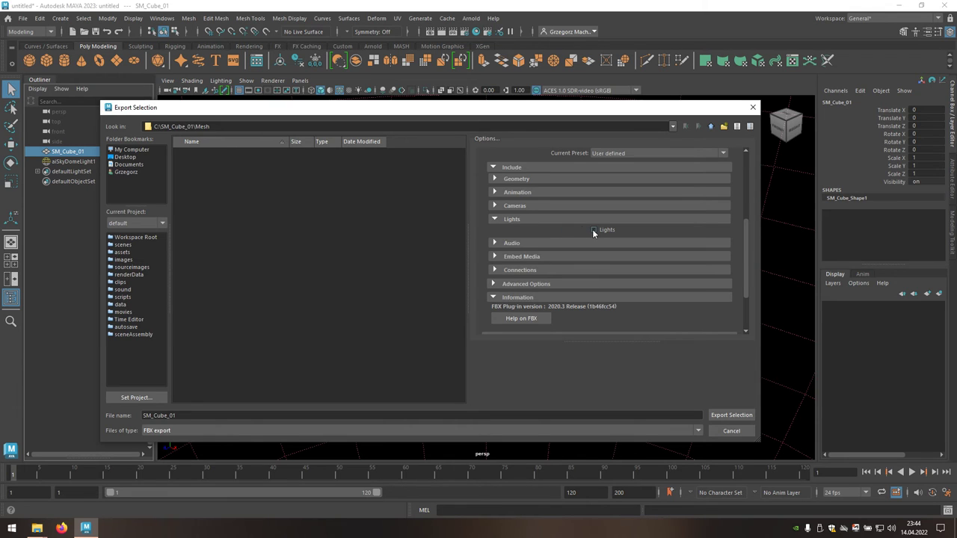
{"action": "left_click", "coordinate": [551, 217]}
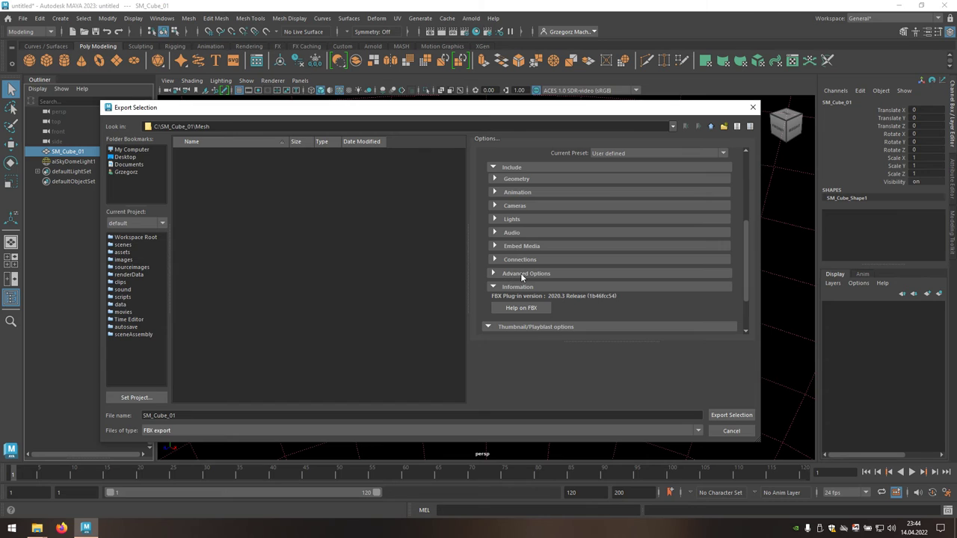
Turn off automatic units so Centimeters are used, and set FBX version to FBX 2018
{"action": "left_click", "coordinate": [546, 273]}
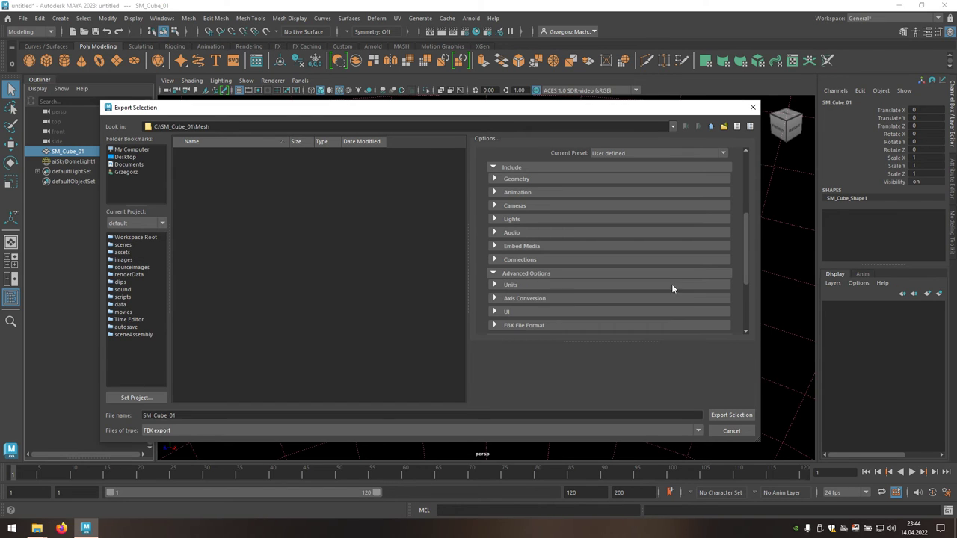
{"action": "left_click_drag", "start_coordinate": [746, 244], "coordinate": [746, 270]}
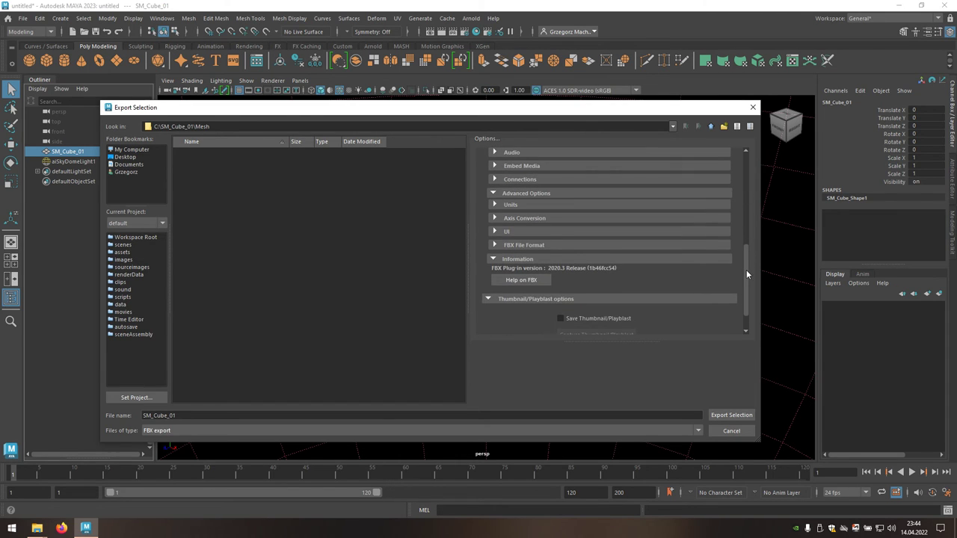
{"action": "left_click", "coordinate": [526, 204]}
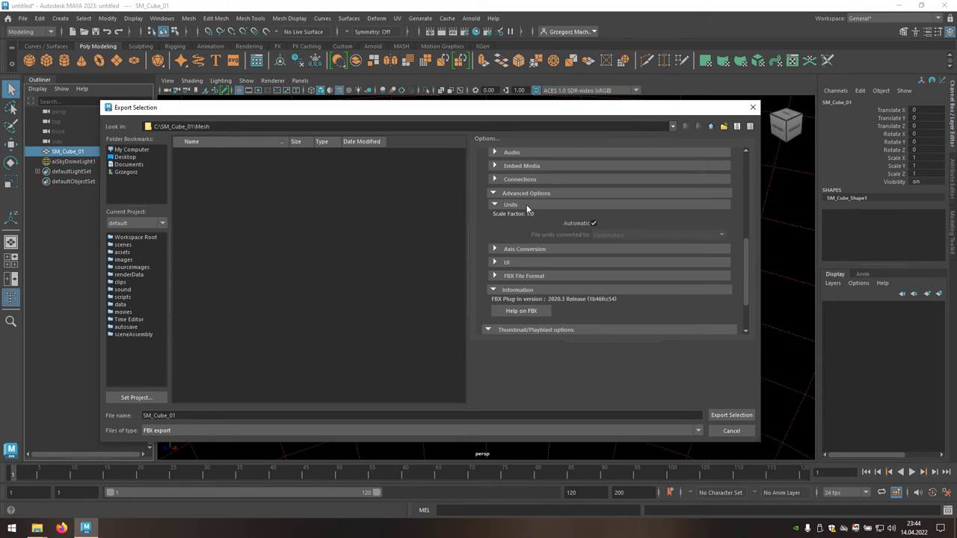
{"action": "left_click", "coordinate": [593, 224]}
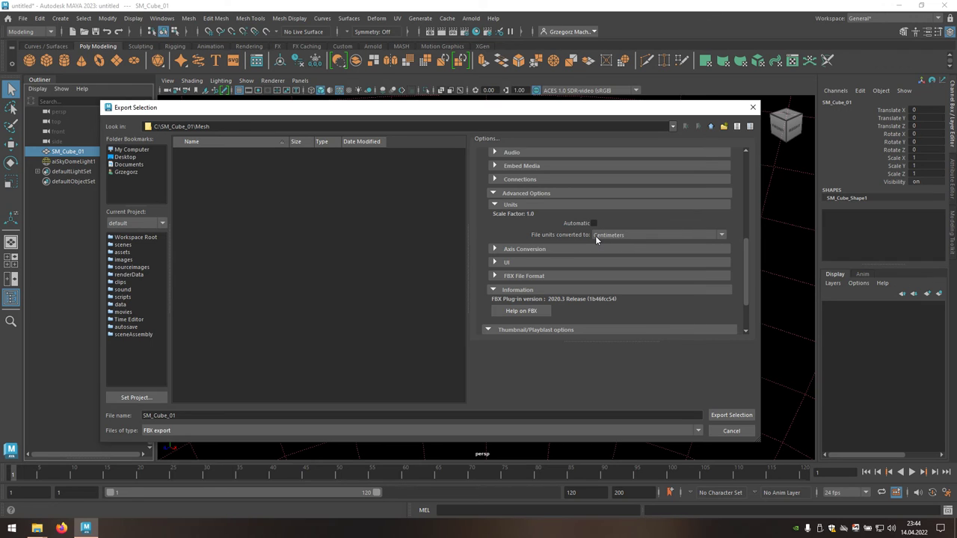
{"action": "left_click", "coordinate": [543, 275]}
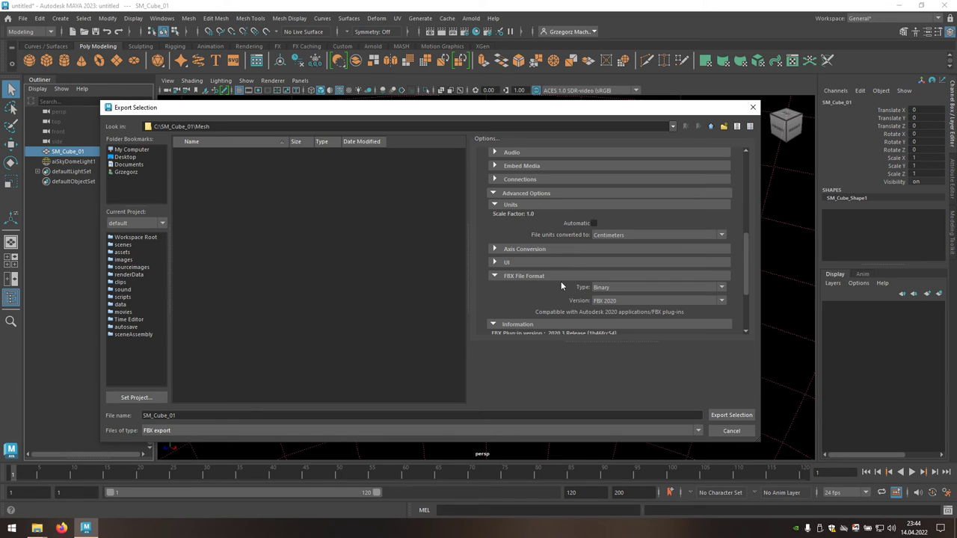
{"action": "left_click", "coordinate": [631, 304]}
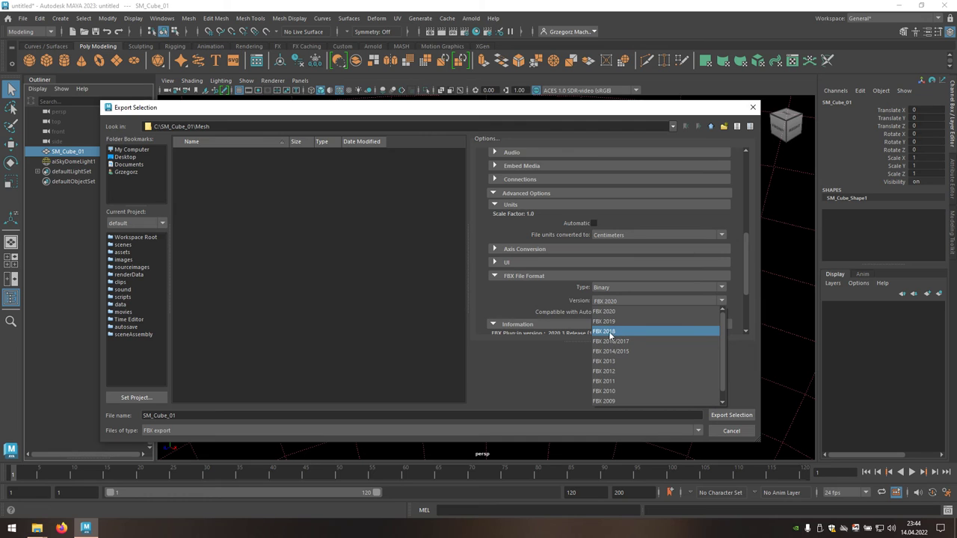
{"action": "left_click", "coordinate": [621, 331]}
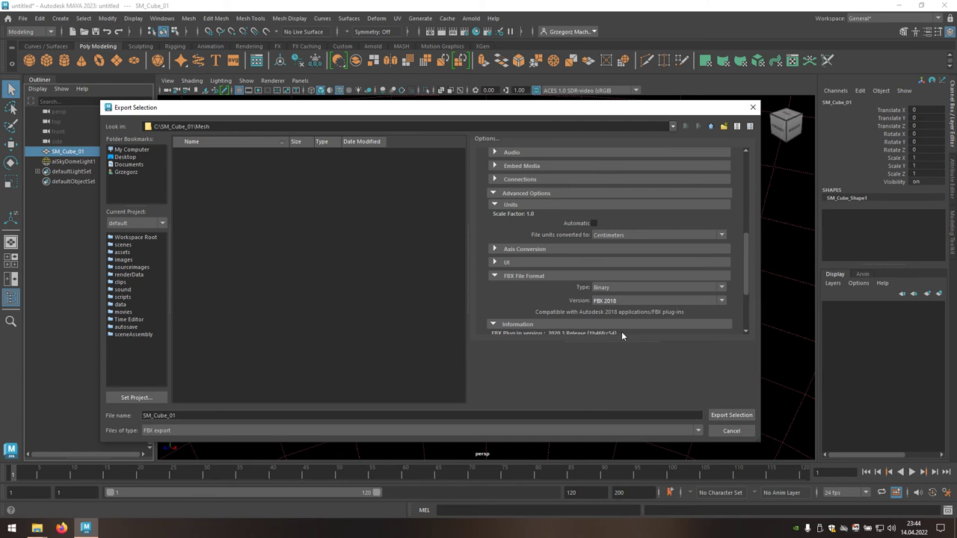
Export the selected cube, then create a new First Person game project, MyProject
{"action": "left_click", "coordinate": [741, 418]}
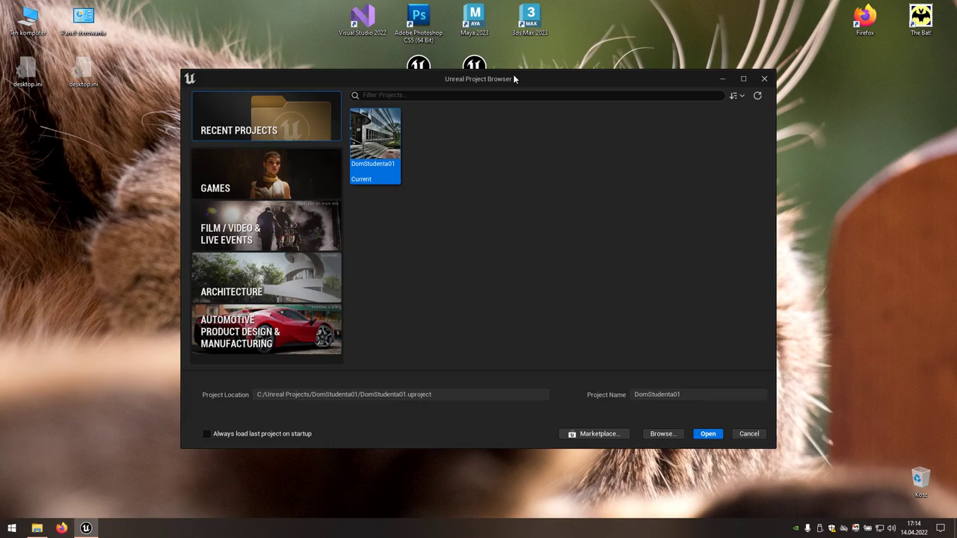
{"action": "left_click", "coordinate": [281, 179]}
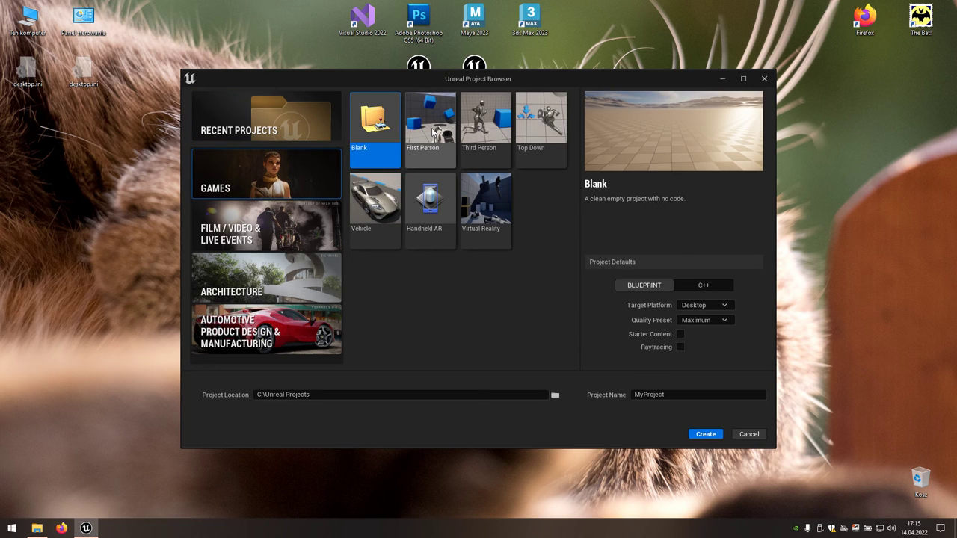
{"action": "left_click", "coordinate": [434, 133]}
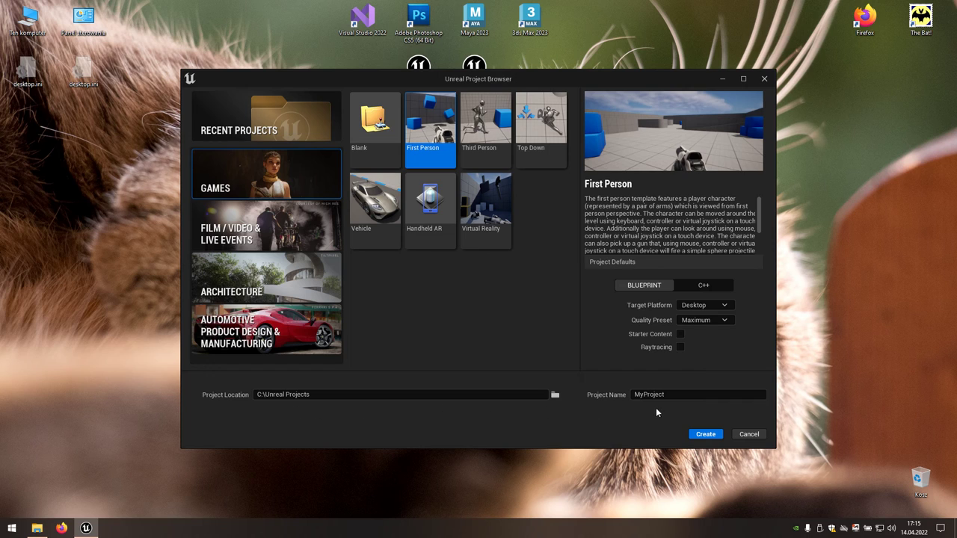
{"action": "left_click", "coordinate": [715, 436]}
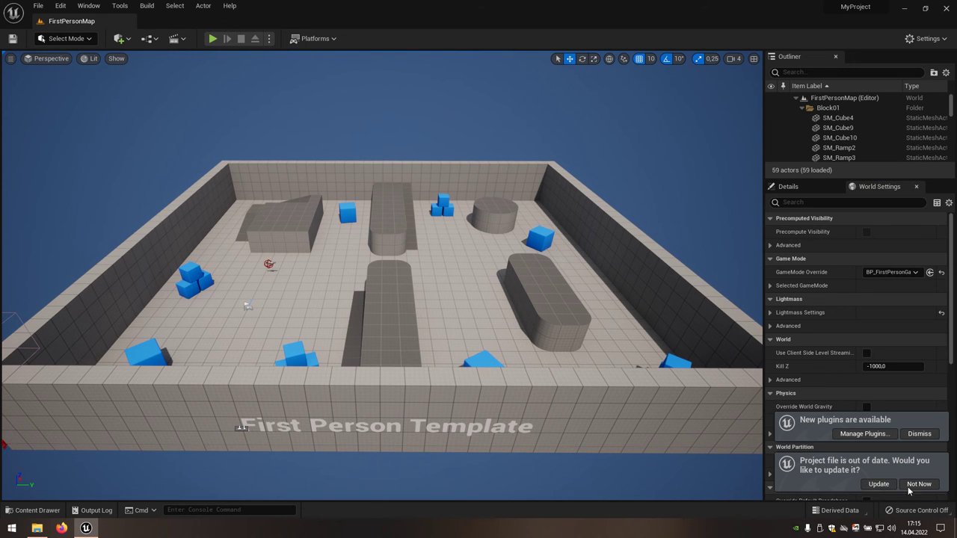
Dismiss the plugin notice, update the project file, and dock a content browser in the layout
{"action": "left_click", "coordinate": [923, 435]}
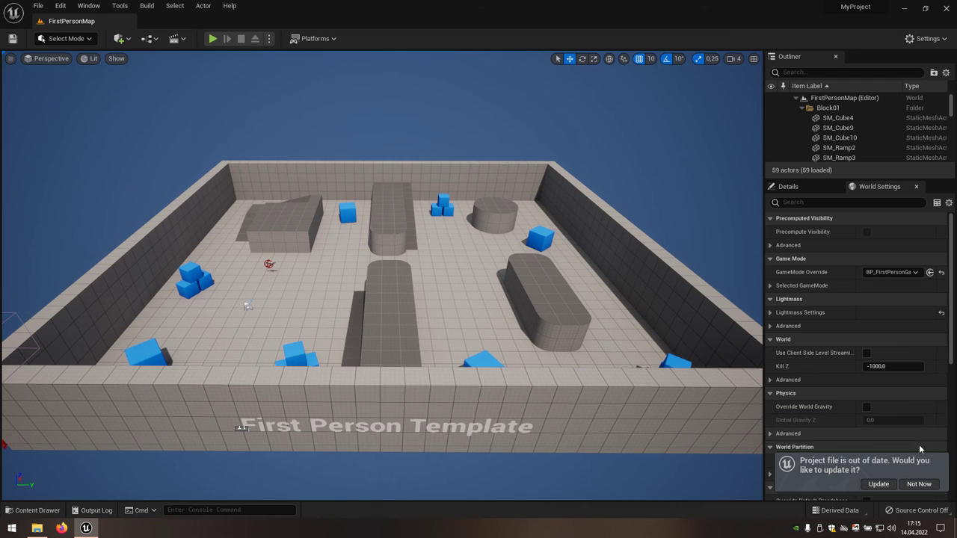
{"action": "left_click", "coordinate": [880, 484]}
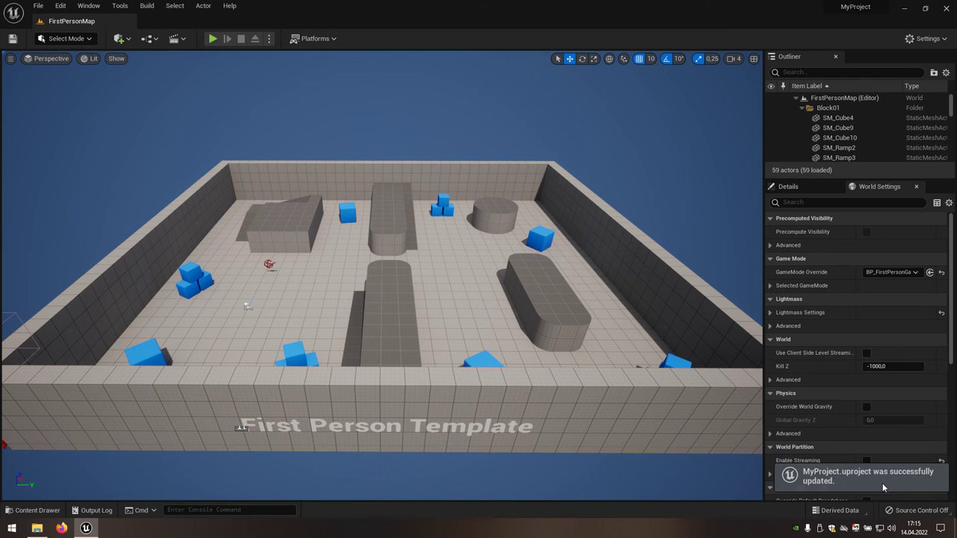
{"action": "left_click", "coordinate": [53, 513]}
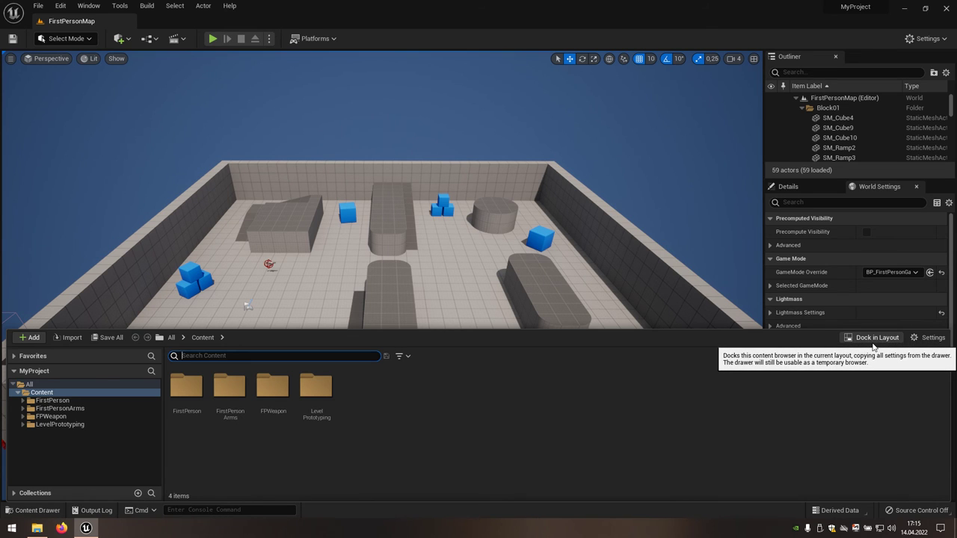
{"action": "left_click", "coordinate": [873, 345]}
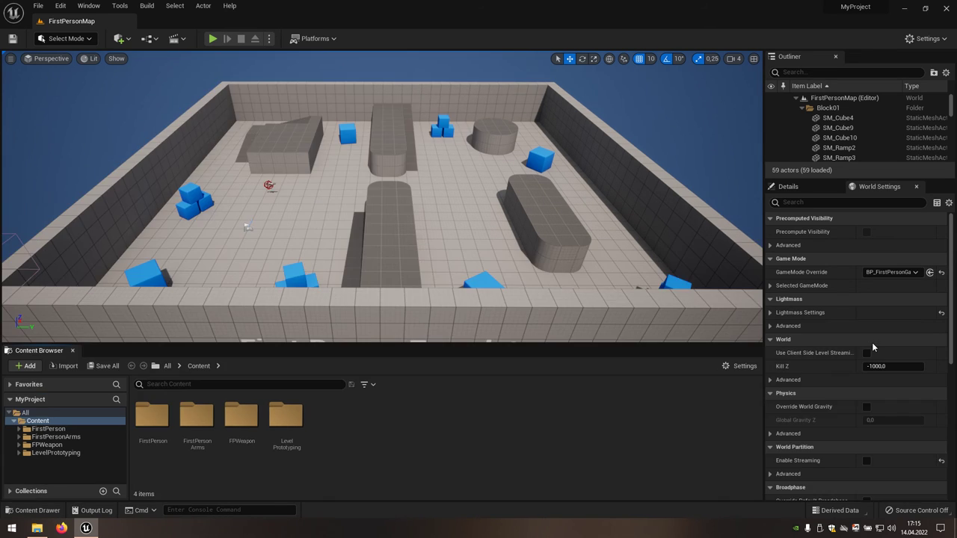
Create a new folder named SM_Cube_01 under Content and open it
{"action": "right_click", "coordinate": [385, 424]}
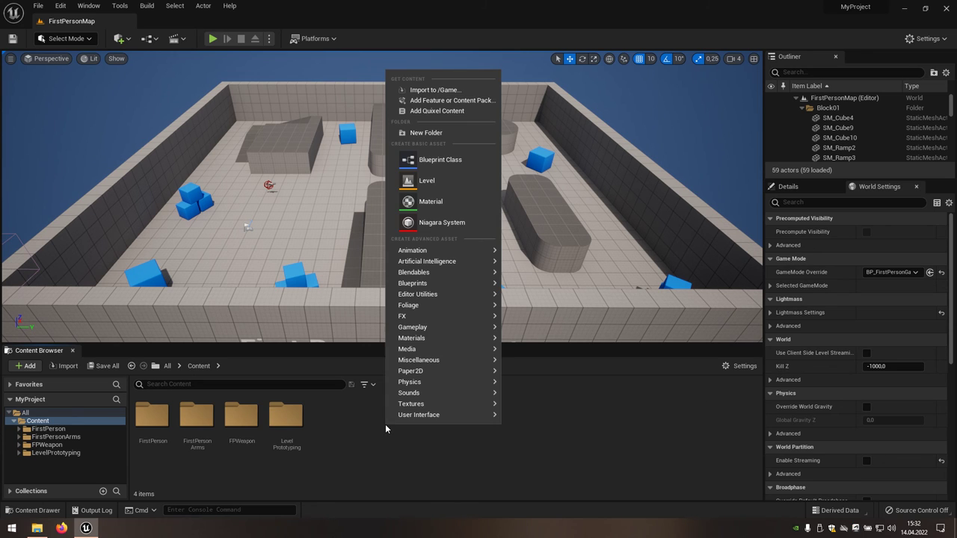
{"action": "left_click", "coordinate": [448, 133]}
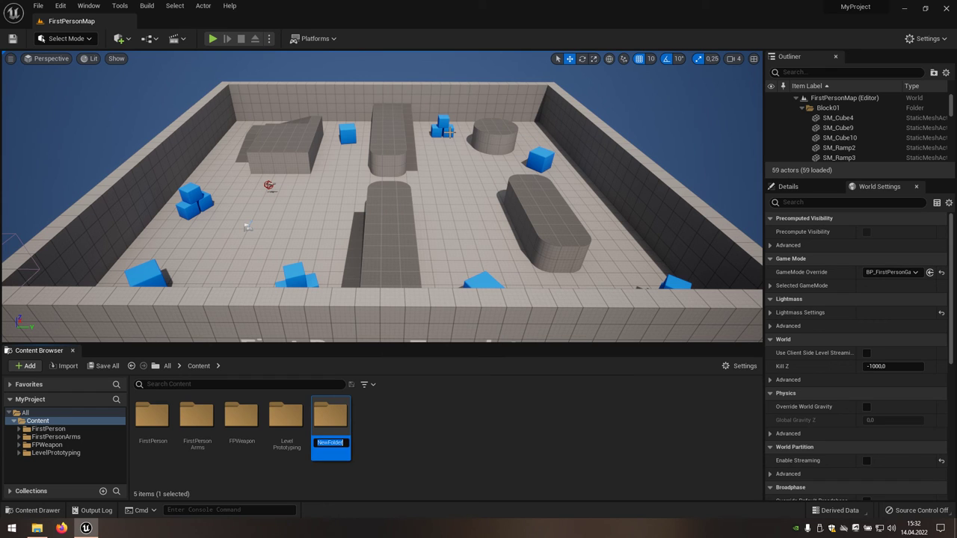
{"action": "type", "text": "SM"}
{"action": "type", "text": "_Cu"}
{"action": "type", "text": "be_01"}
{"action": "key", "text": "Return"}
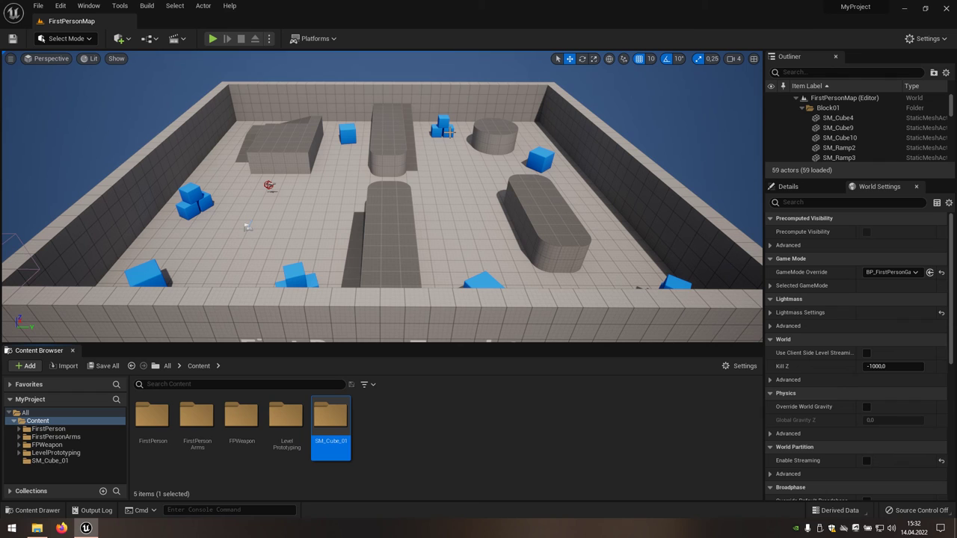
{"action": "double_click", "coordinate": [335, 414]}
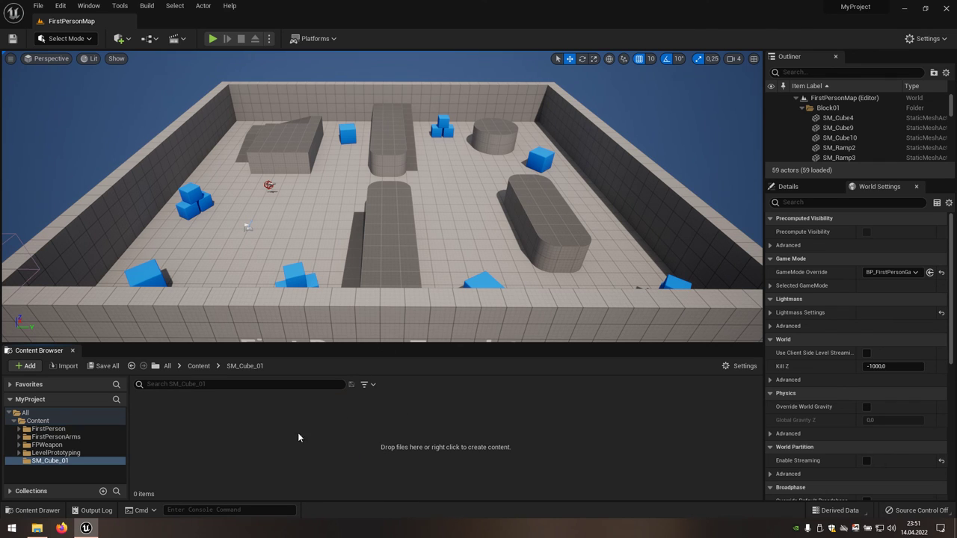
Drag SM_Cube_01.fbx from the Mesh folder into the SM_Cube_01 content folder, then minimize Explorer
{"action": "left_click", "coordinate": [37, 528]}
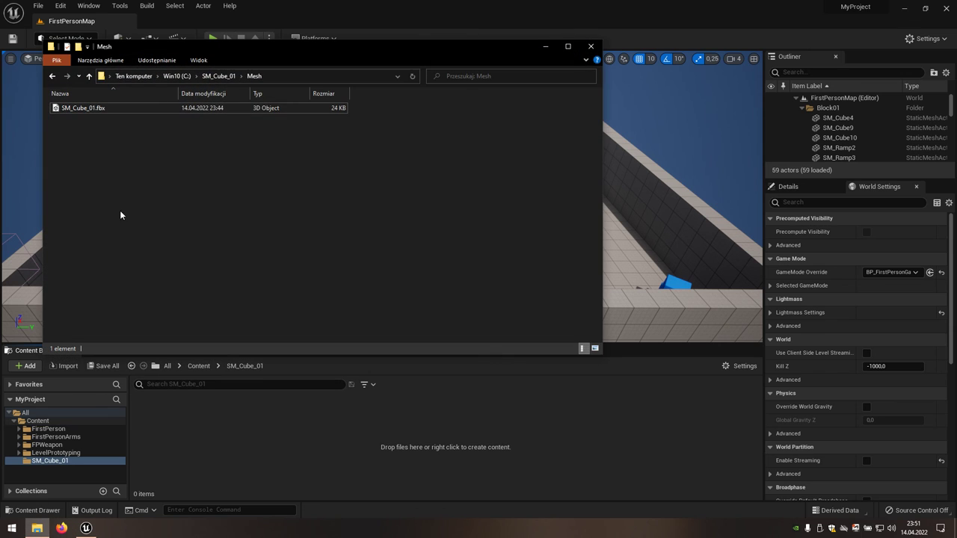
{"action": "left_click", "coordinate": [94, 110]}
{"action": "mouse_move", "coordinate": [83, 110]}
{"action": "left_mouse_down"}
{"action": "mouse_move", "coordinate": [340, 444]}
{"action": "mouse_move", "coordinate": [334, 428]}
{"action": "left_mouse_up"}
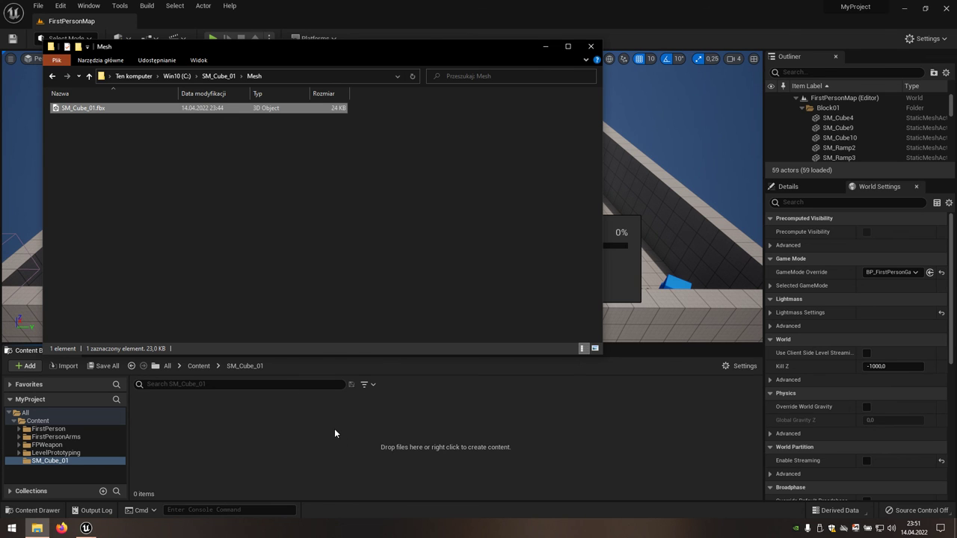
{"action": "left_click", "coordinate": [546, 47]}
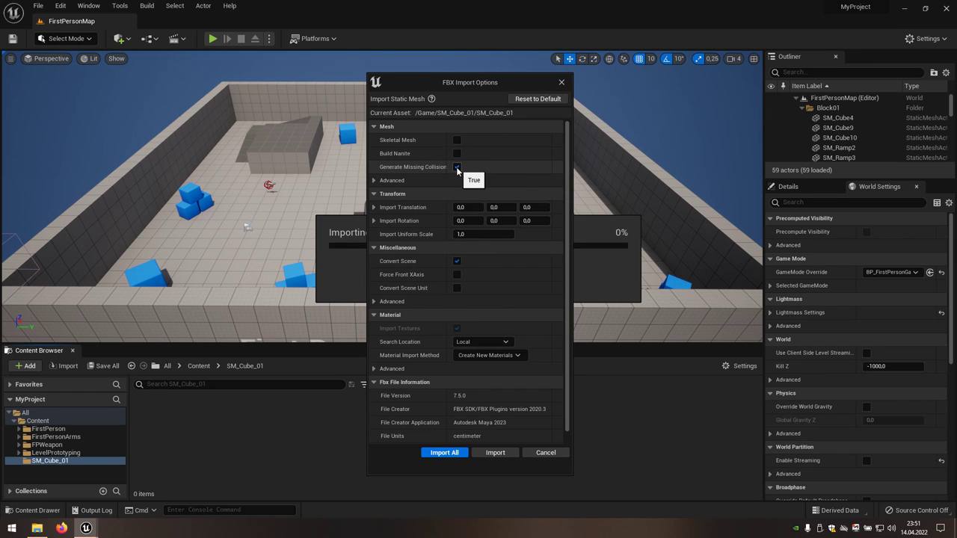
Turn off Generate Missing Collision and, under Mesh > Advanced, Generate Lightmap UVs
{"action": "left_click", "coordinate": [457, 168]}
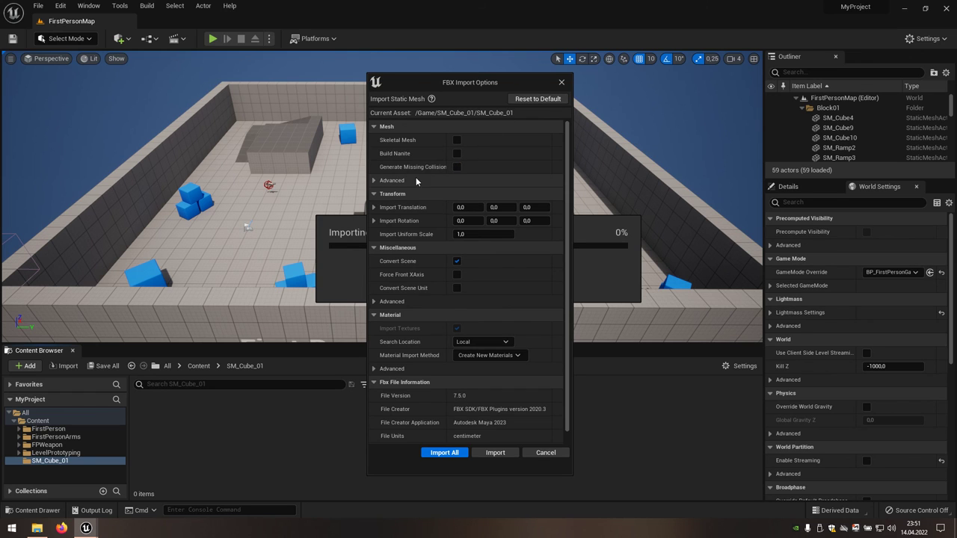
{"action": "left_click", "coordinate": [408, 180]}
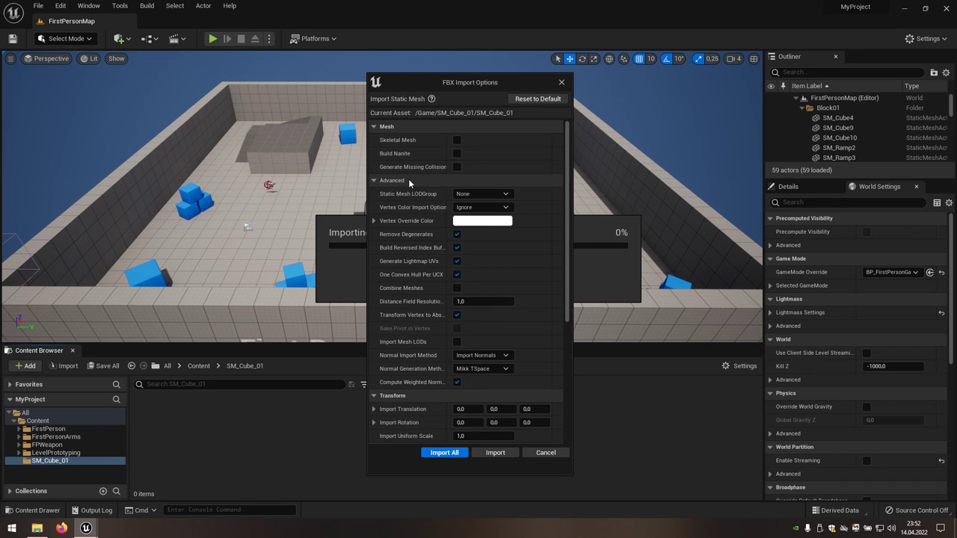
{"action": "left_click", "coordinate": [457, 262]}
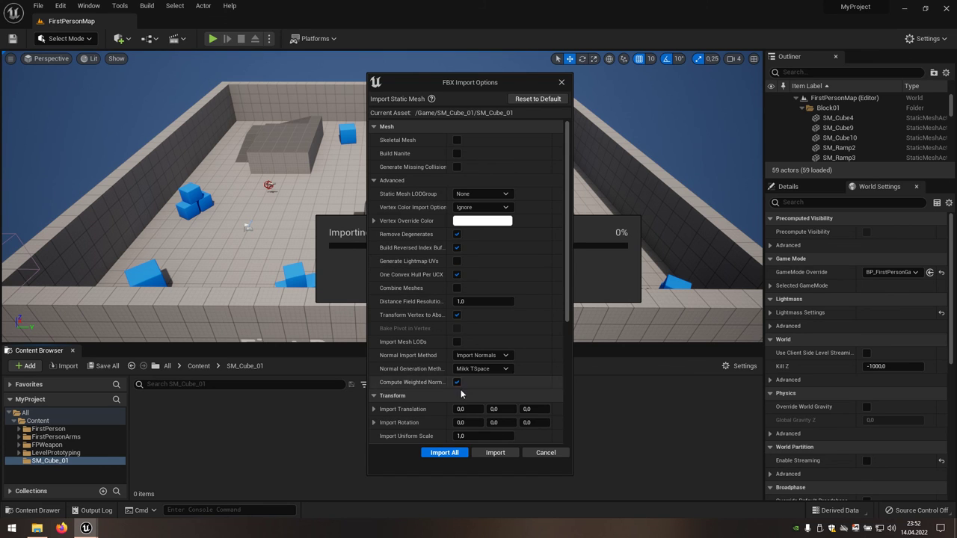
Import the mesh, open SM_Cube_01 in the Static Mesh Editor, and orbit to view it from above
{"action": "left_click", "coordinate": [509, 453]}
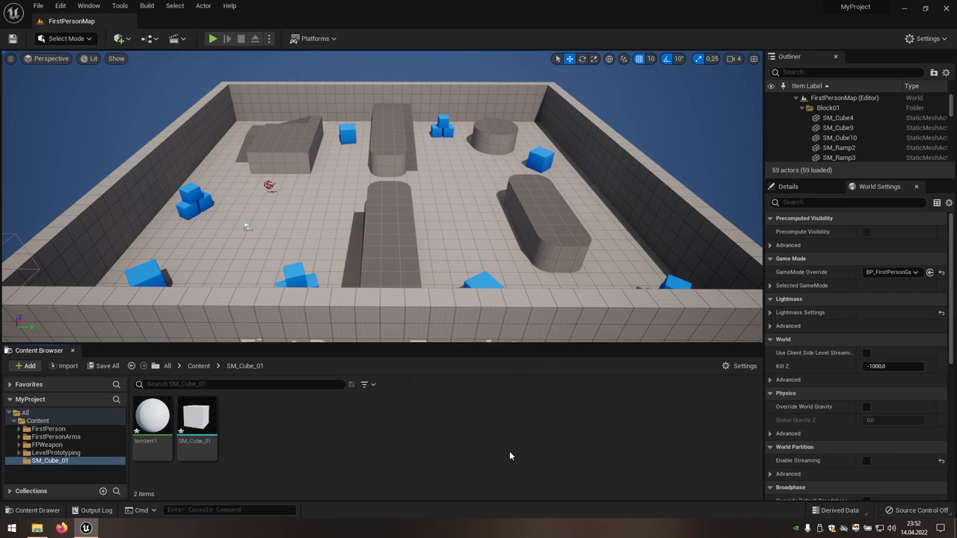
{"action": "double_click", "coordinate": [196, 417]}
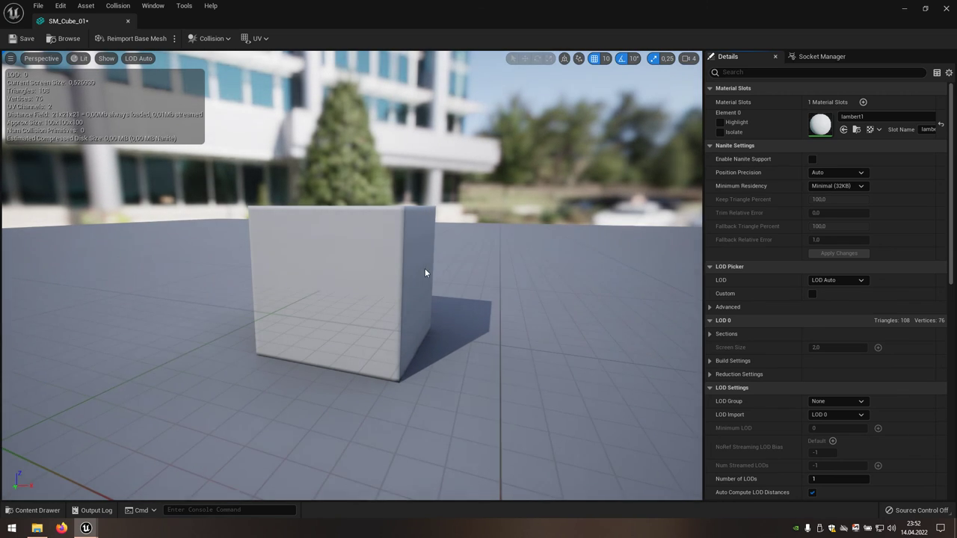
{"action": "mouse_move", "coordinate": [425, 269]}
{"action": "left_mouse_down"}
{"action": "mouse_move", "coordinate": [479, 284]}
{"action": "mouse_move", "coordinate": [420, 288]}
{"action": "left_mouse_up"}
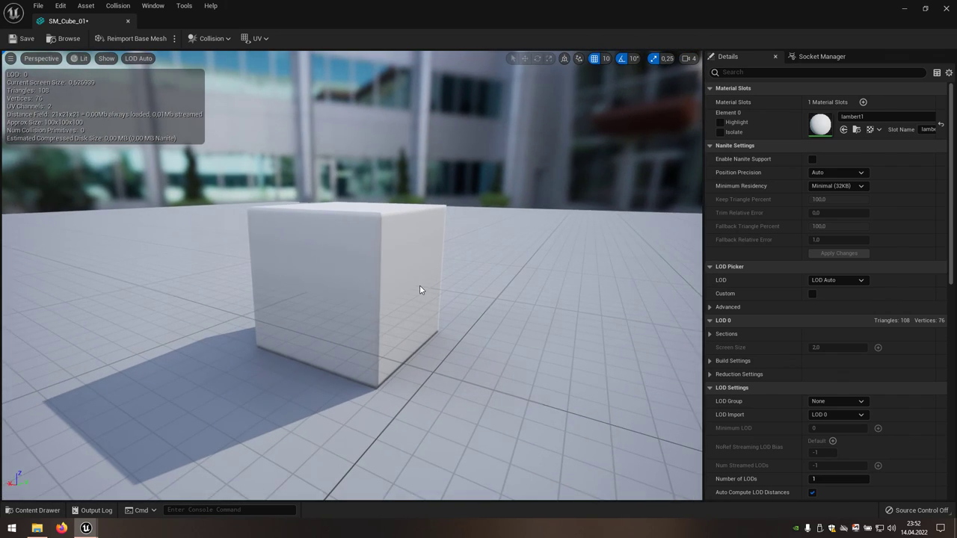